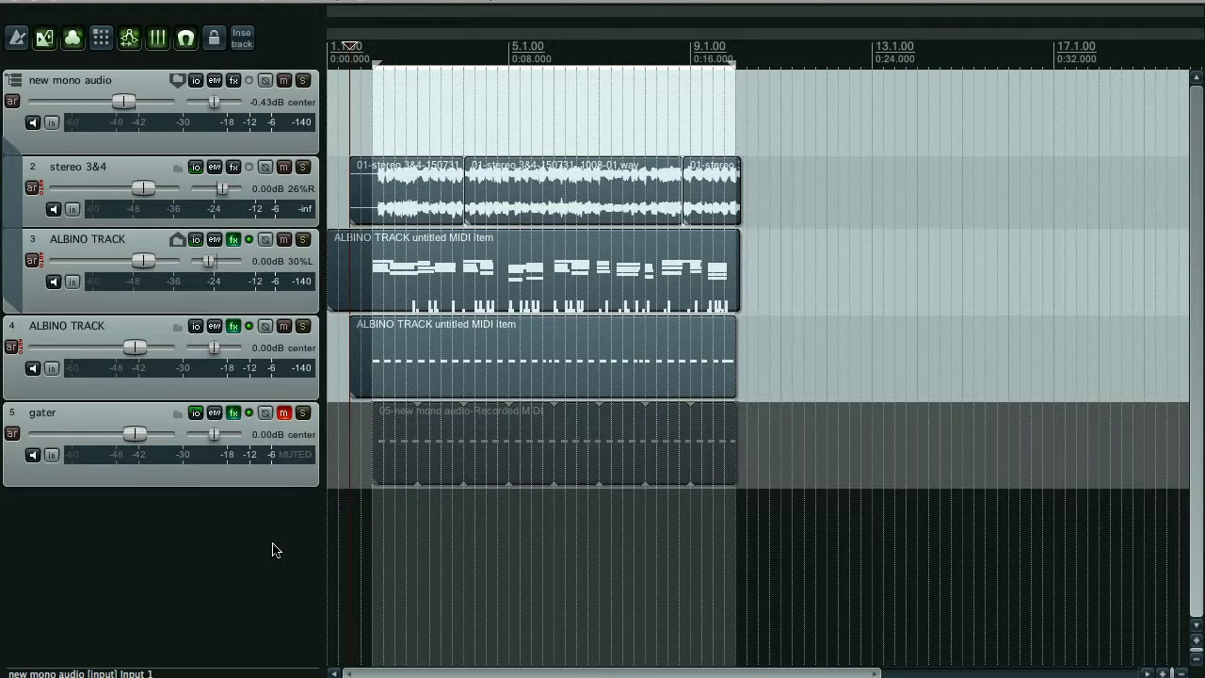
# - Play back the project, then review the MIDI Gater effect settings on the gater track
pyautogui.press('space')
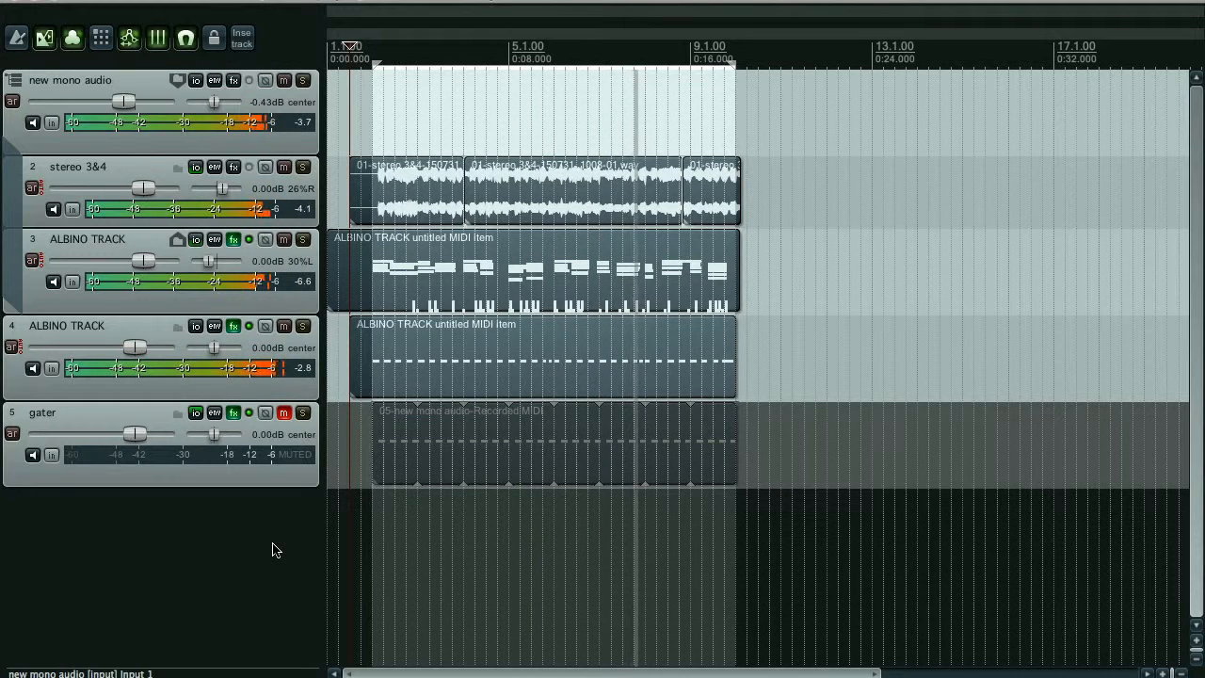
pyautogui.press('space')
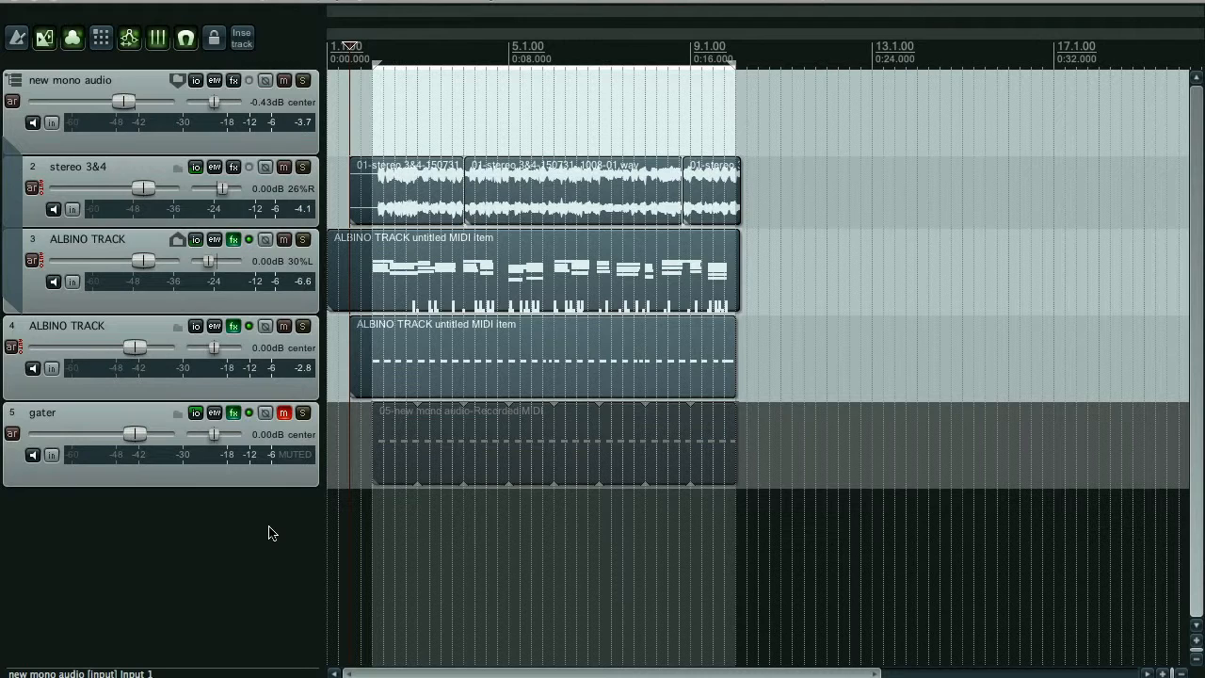
pyautogui.click(235, 418)
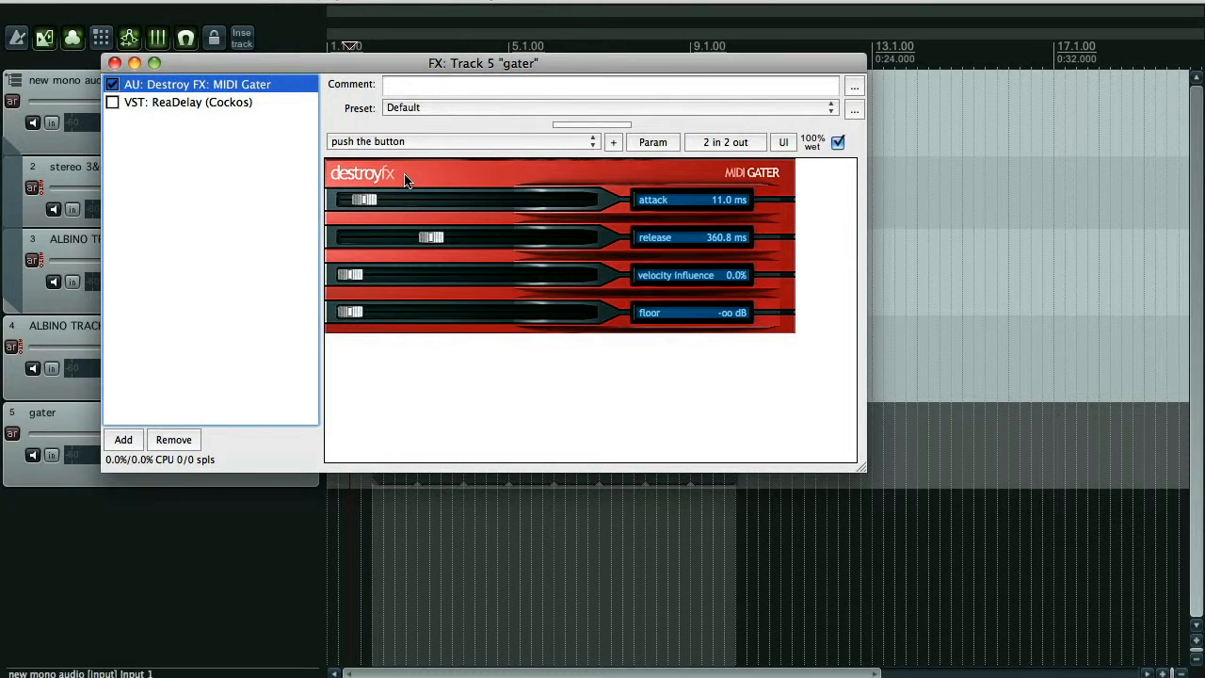
pyautogui.click(113, 63)
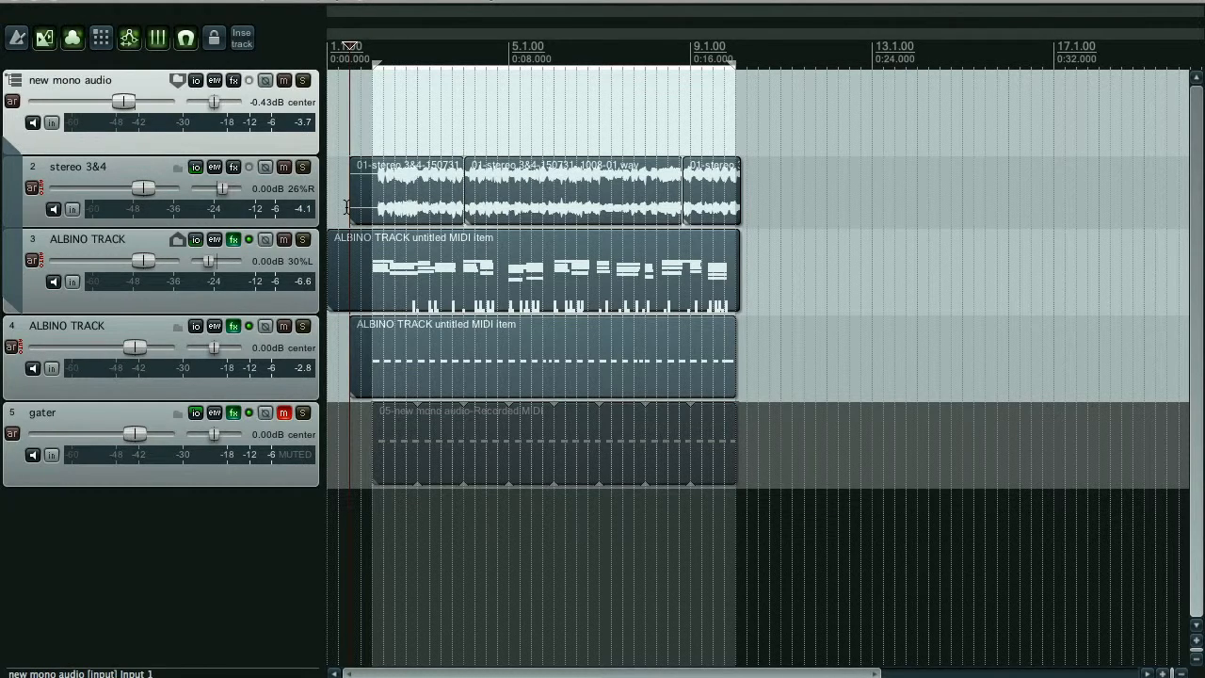
# - Lower the volume of the new mono audio track to -13.4 dB during playback
pyautogui.press('space')
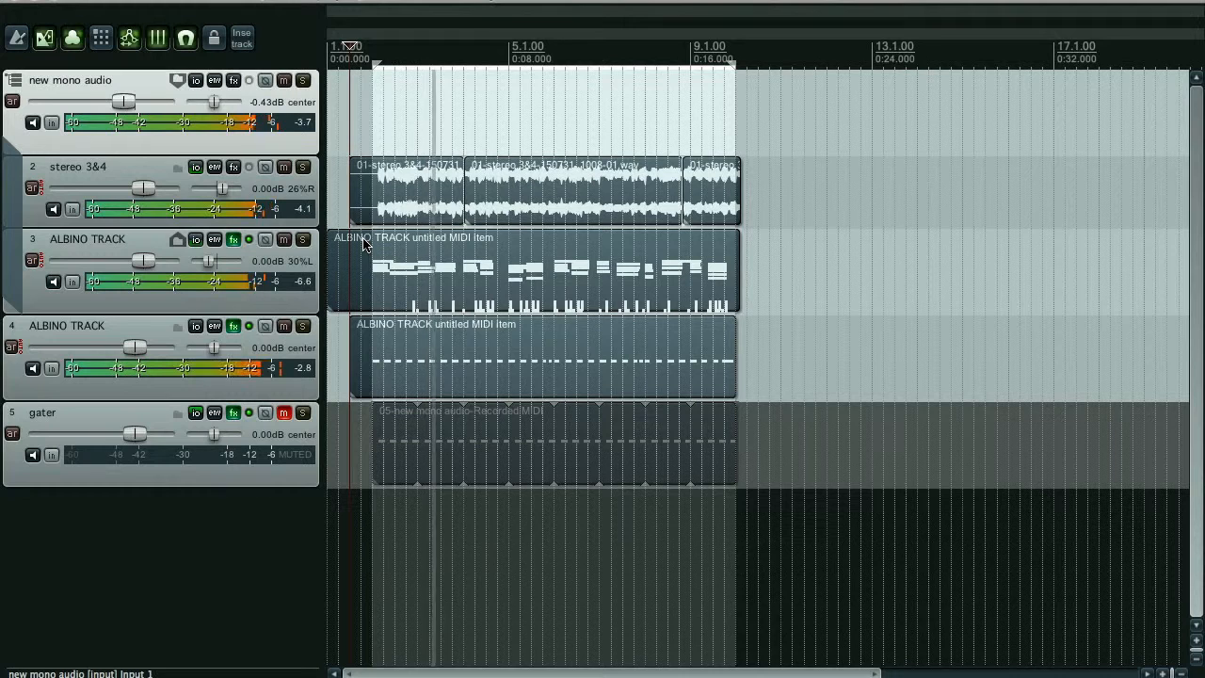
pyautogui.moveTo(123, 101); pyautogui.dragTo(87, 103)
pyautogui.click(101, 100)
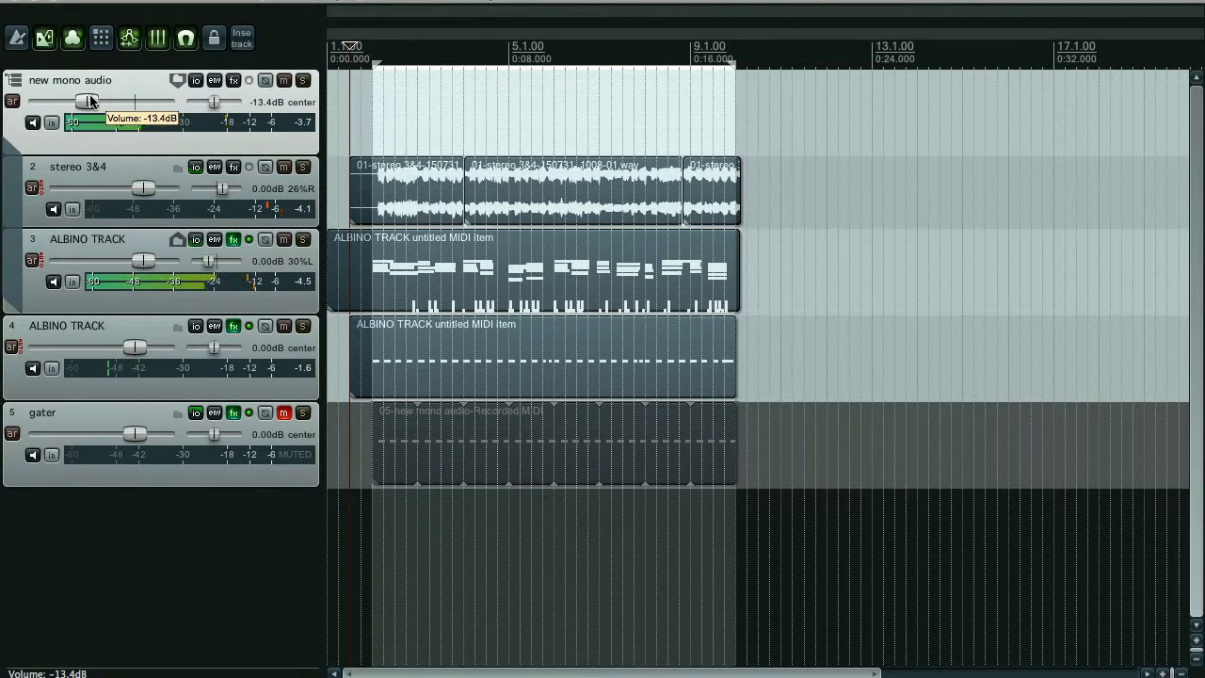
pyautogui.press('space')
# - Add receives from track 2 "stereo 3&4" and track 3 "ALBINO TRACK" to the gater track's routing
pyautogui.click(130, 417)
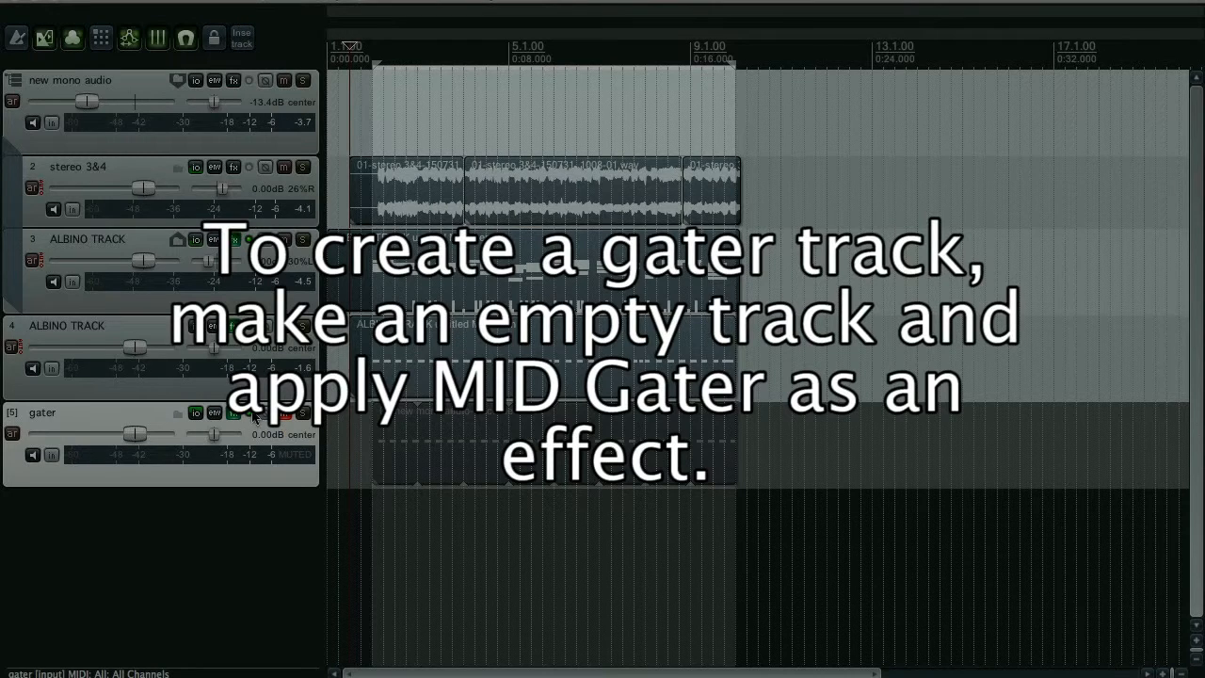
pyautogui.click(195, 413)
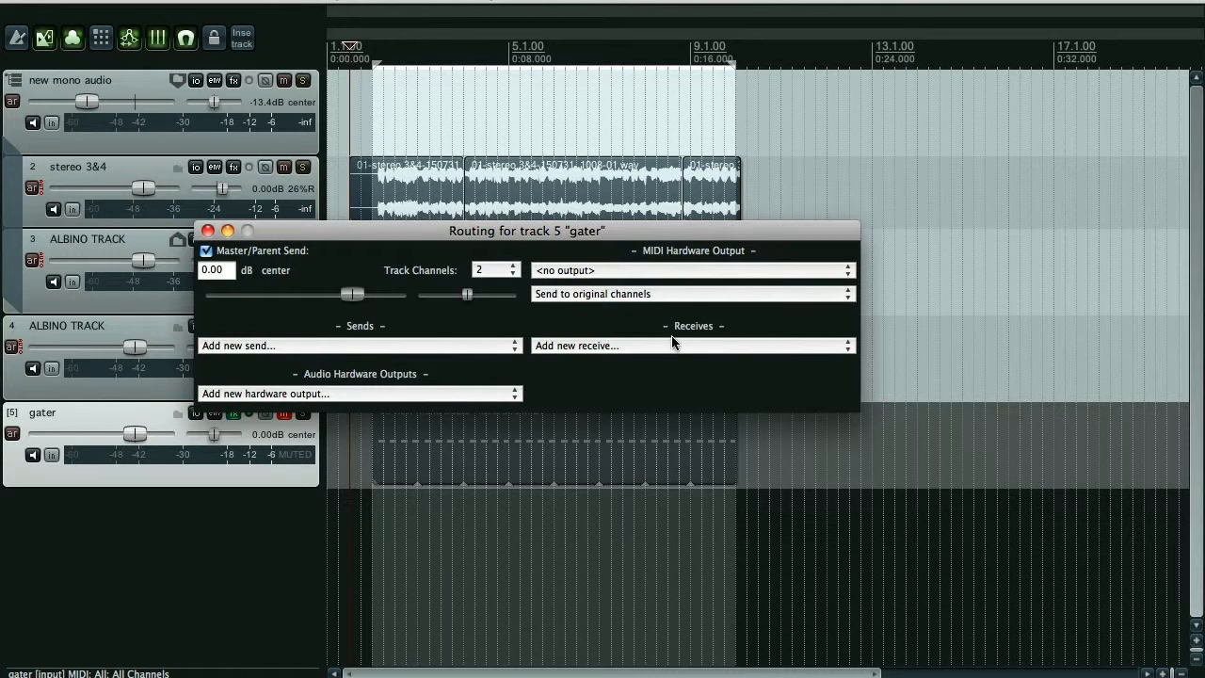
pyautogui.click(706, 350)
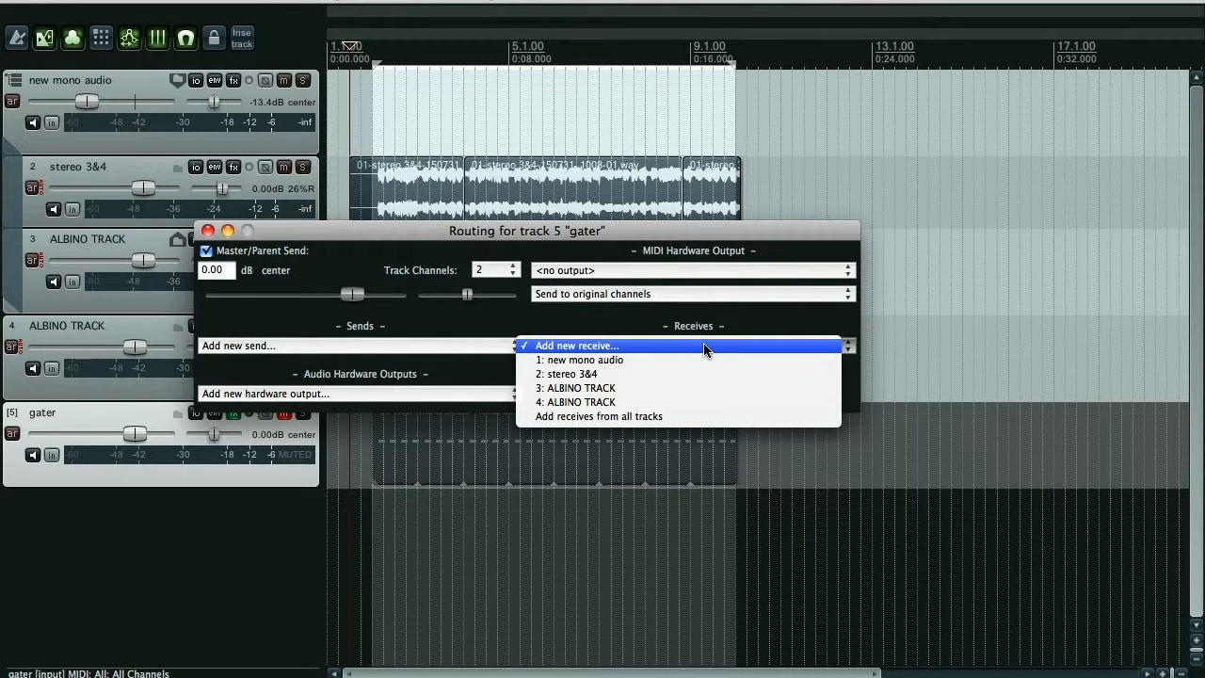
pyautogui.click(638, 375)
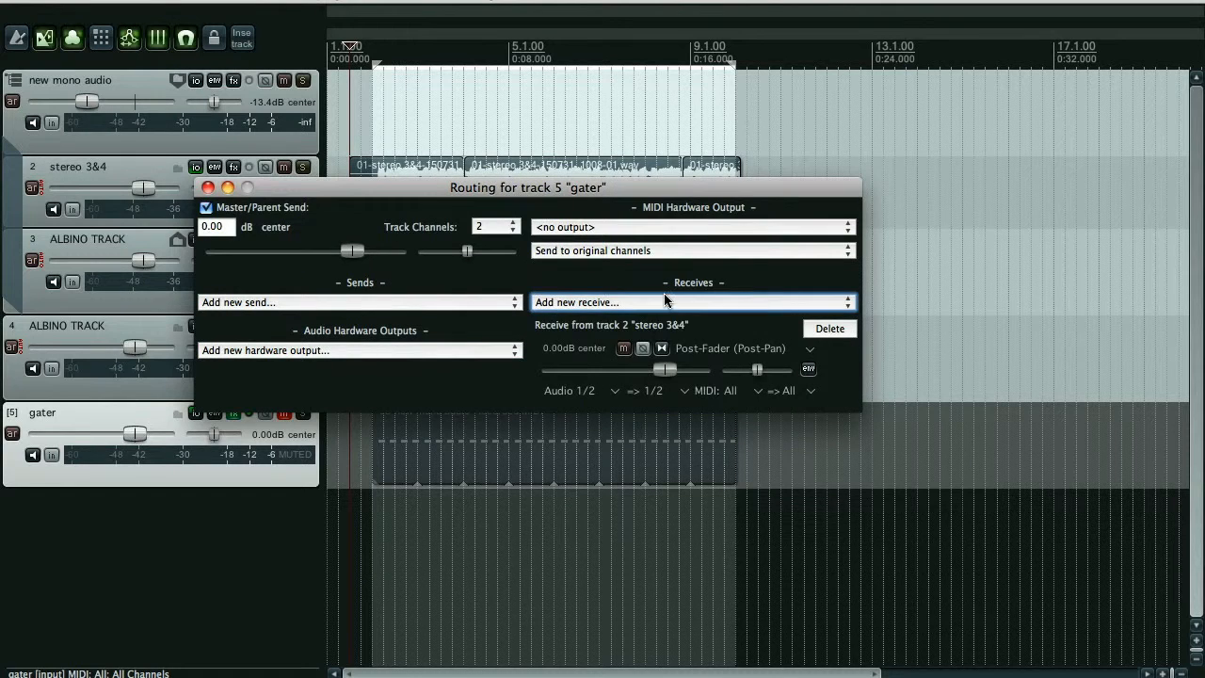
pyautogui.click(665, 302)
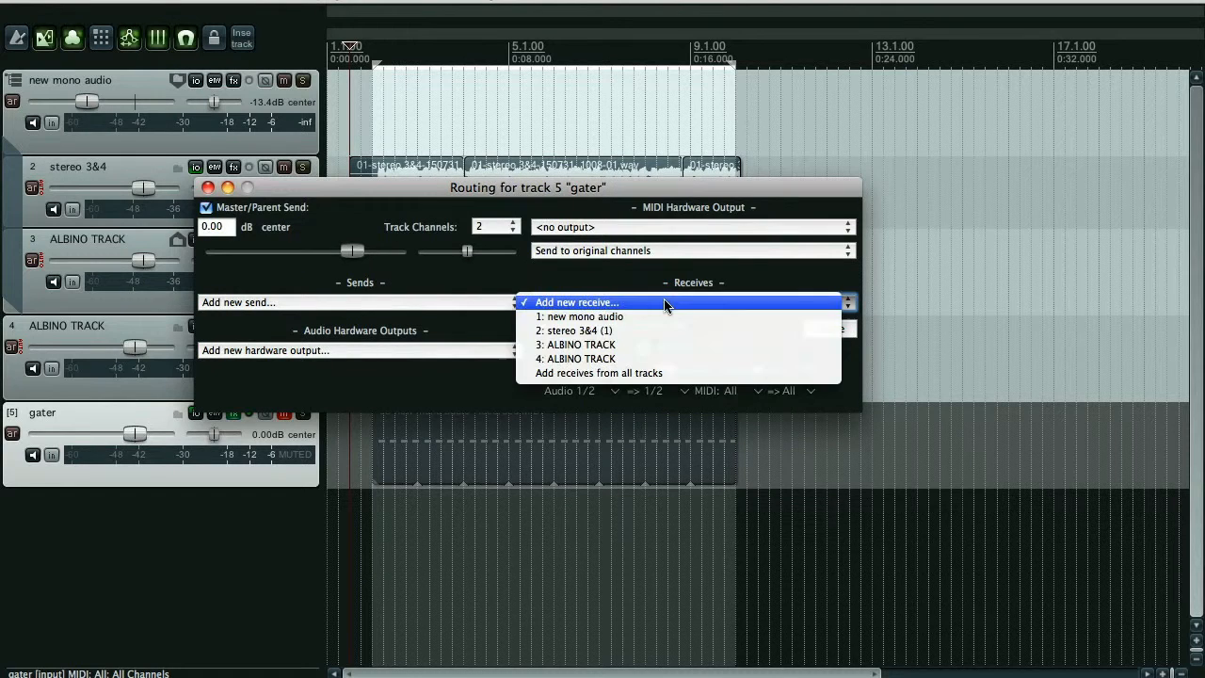
pyautogui.click(628, 346)
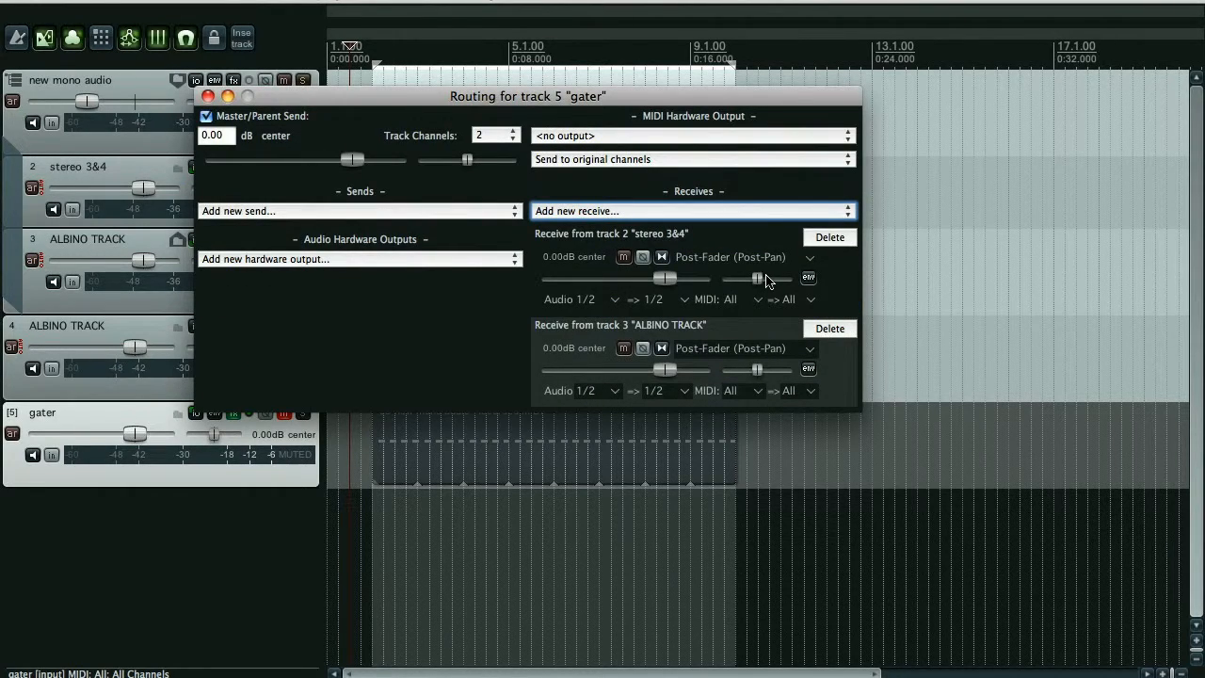
# - Set both receives on the gater track to Pre-Fader (Post-FX) and close the routing window
pyautogui.click(808, 263)
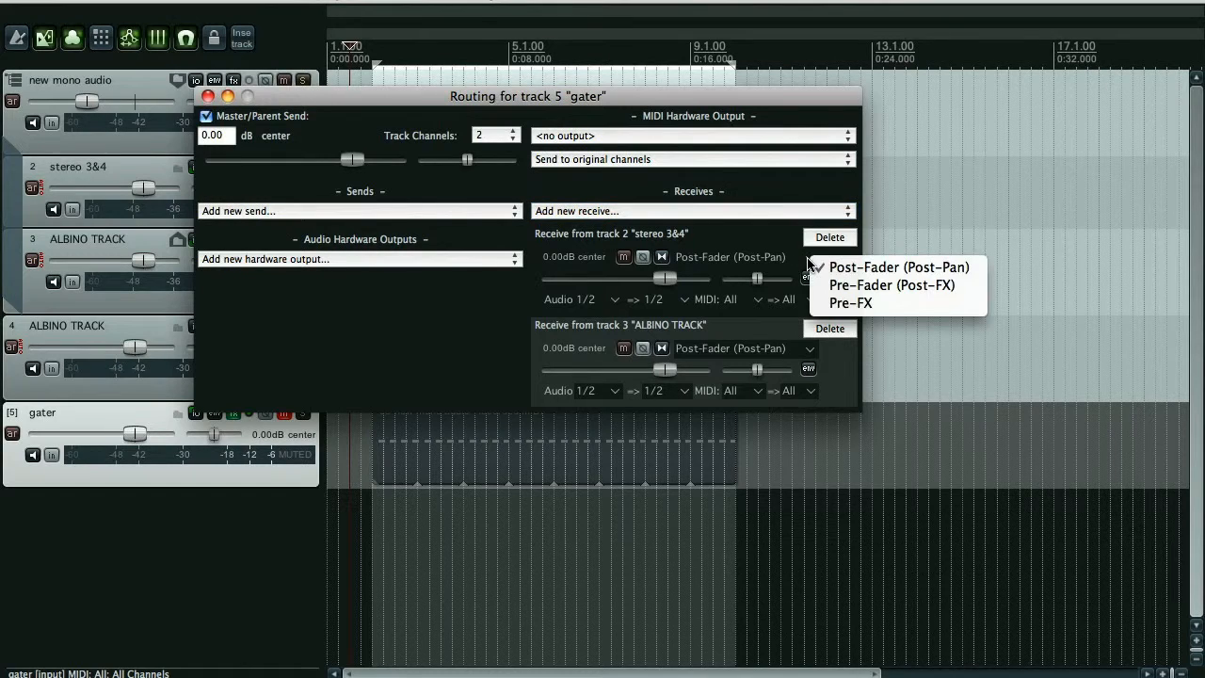
pyautogui.click(857, 288)
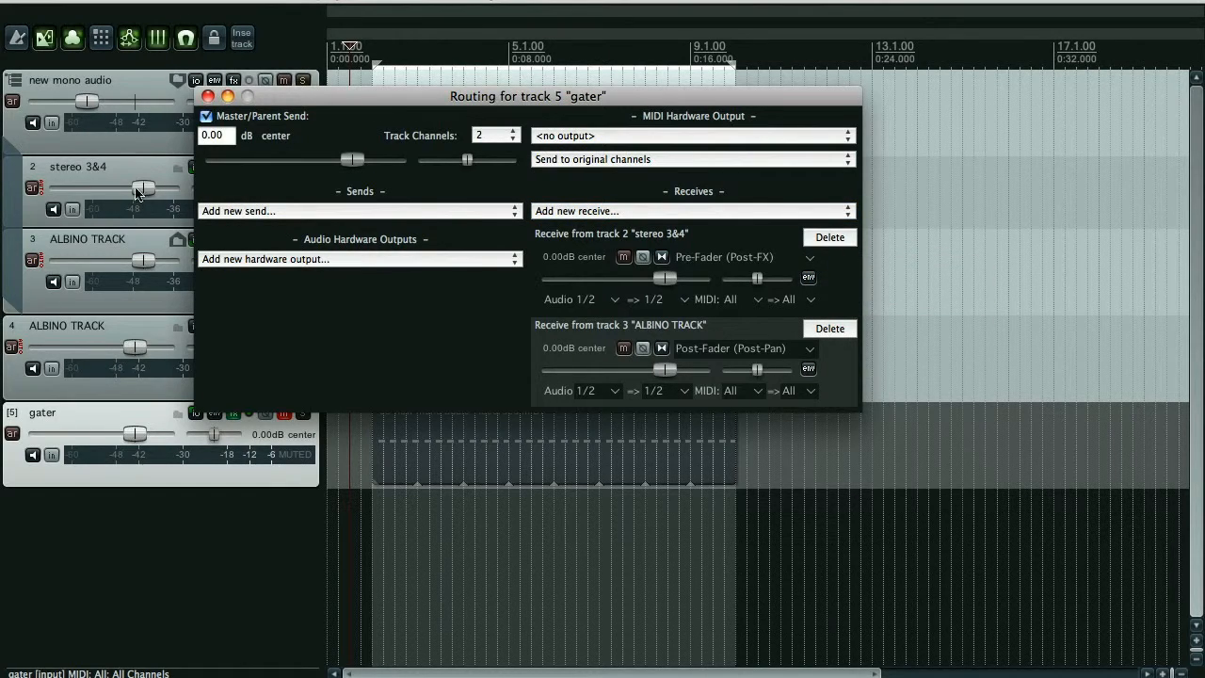
pyautogui.moveTo(129, 194)
pyautogui.click(798, 357)
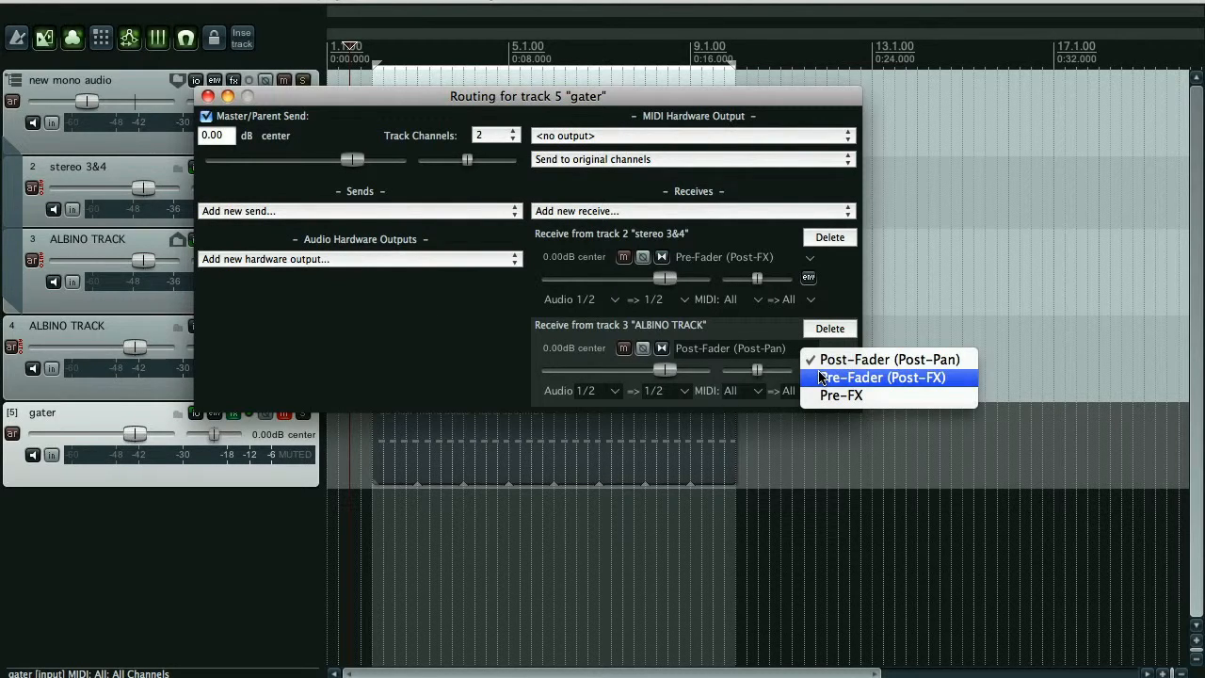
pyautogui.click(821, 377)
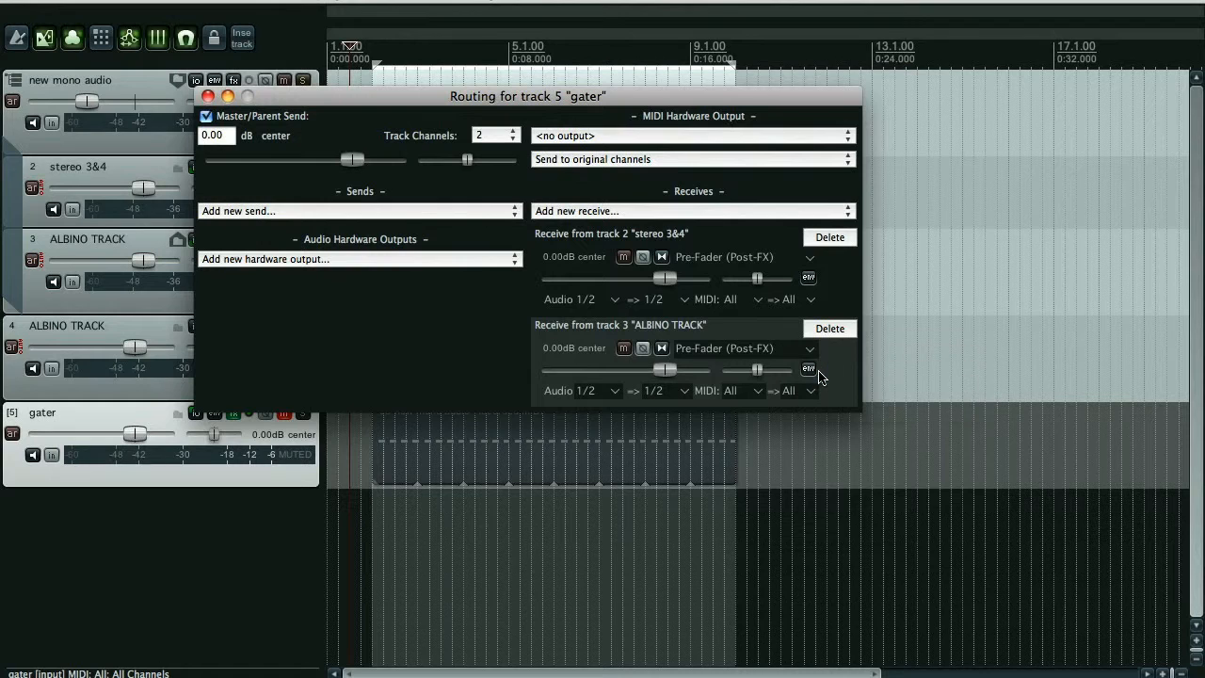
pyautogui.click(208, 96)
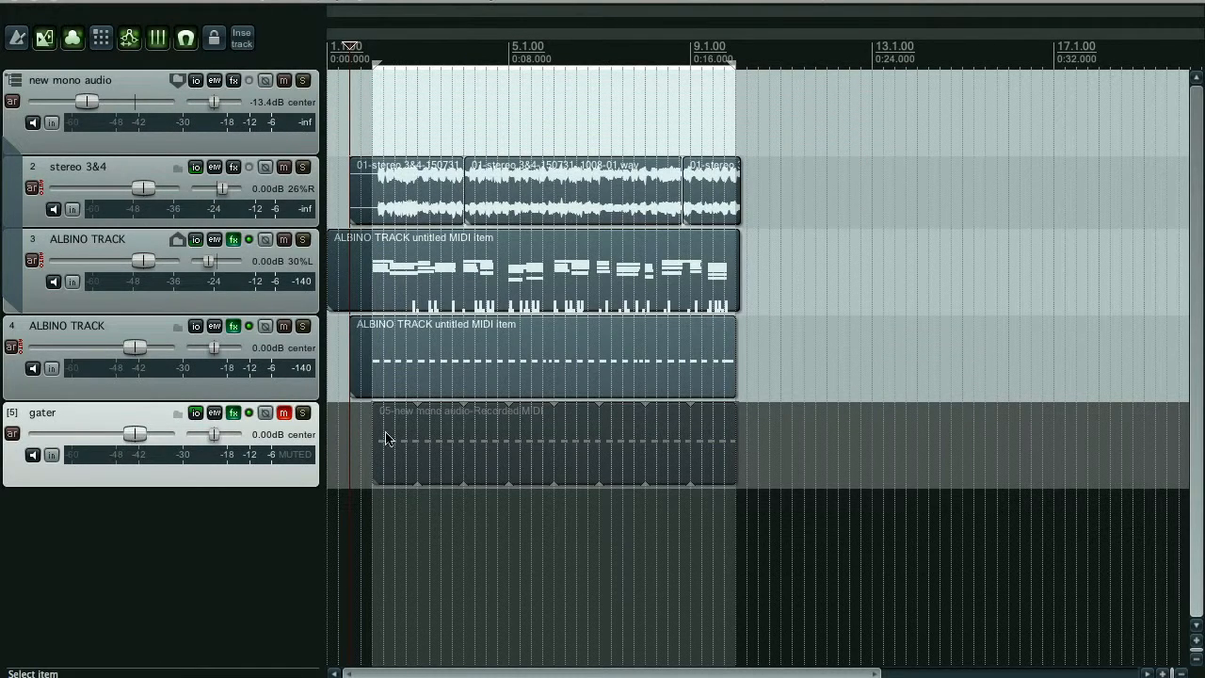
# - Review the note pattern in the gater track's MIDI item and unmute the gater track
pyautogui.doubleClick(420, 471)
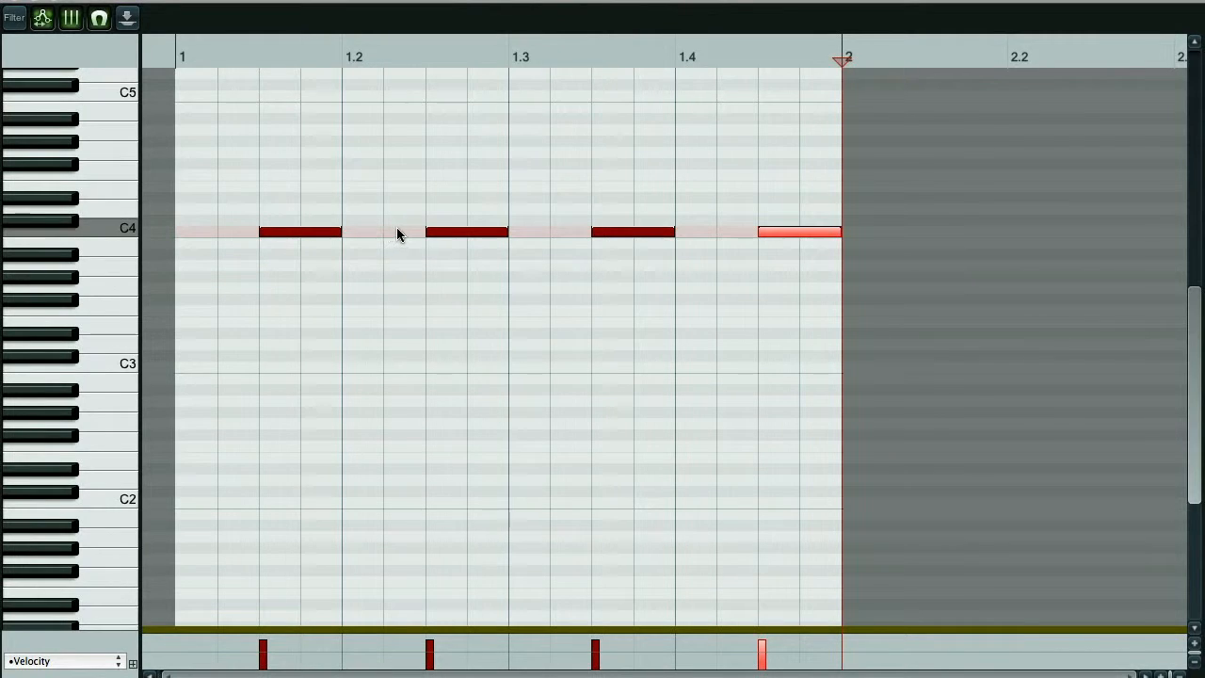
pyautogui.click(11, 1)
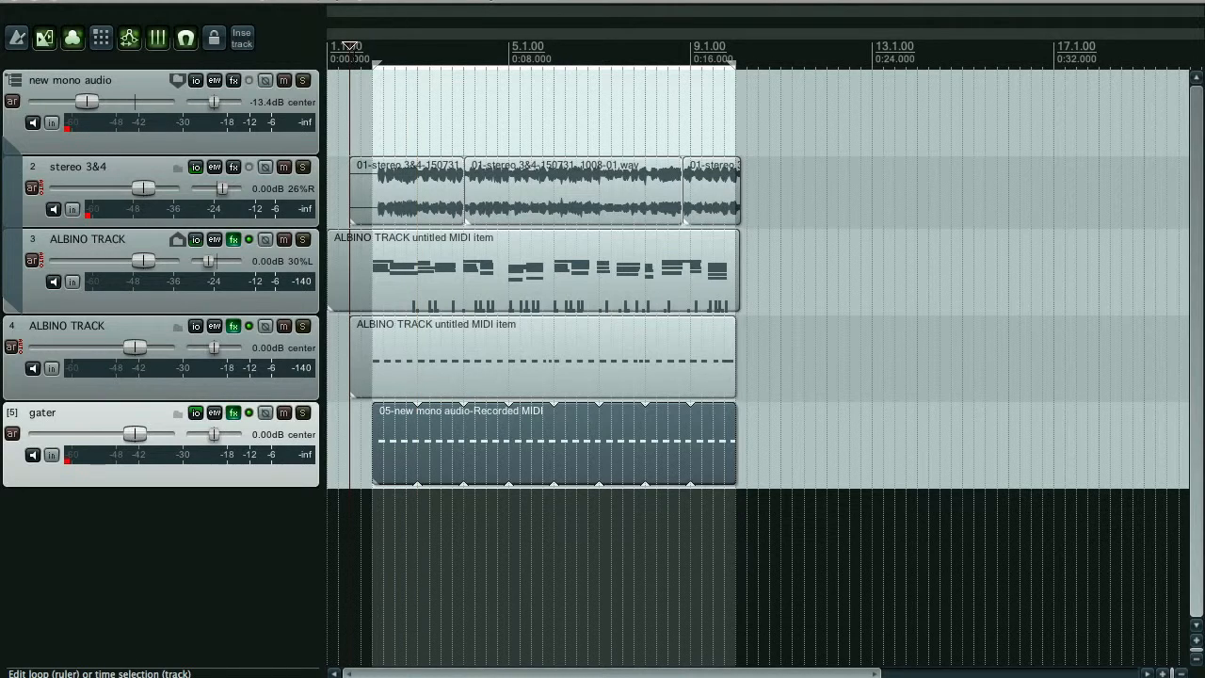
# - Lower tracks 2 and 3 to -inf dB during playback, then mute and unmute the gater track to compare
pyautogui.press('space')
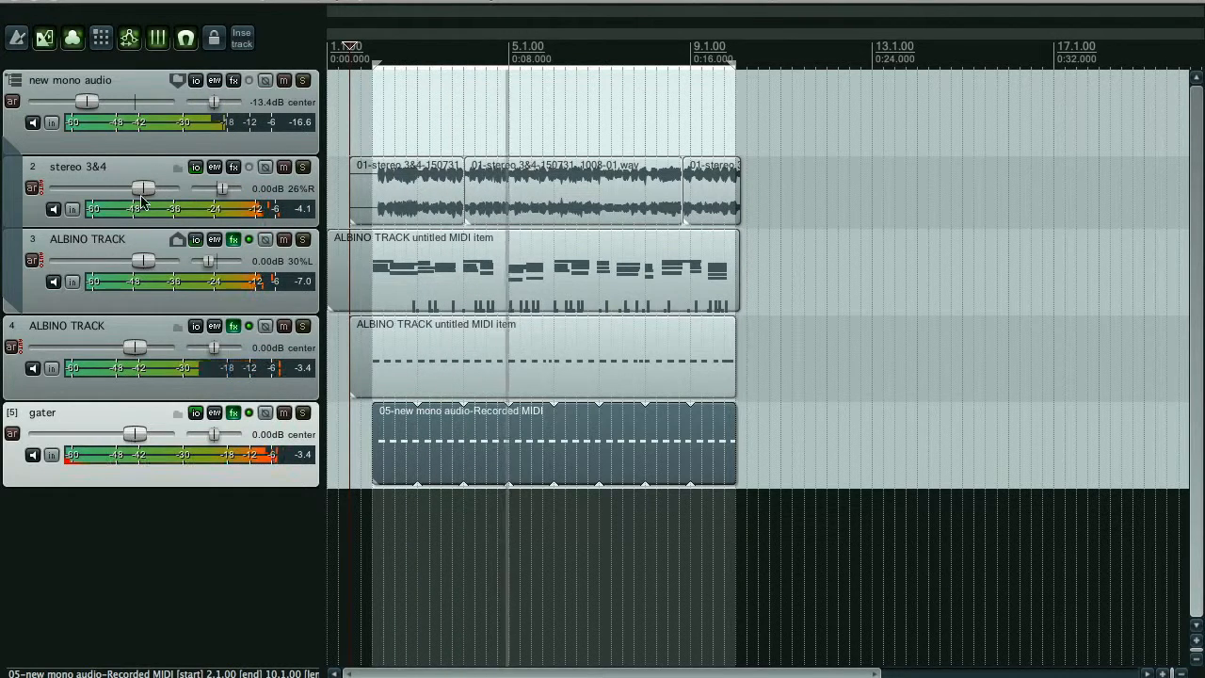
pyautogui.moveTo(140, 193)
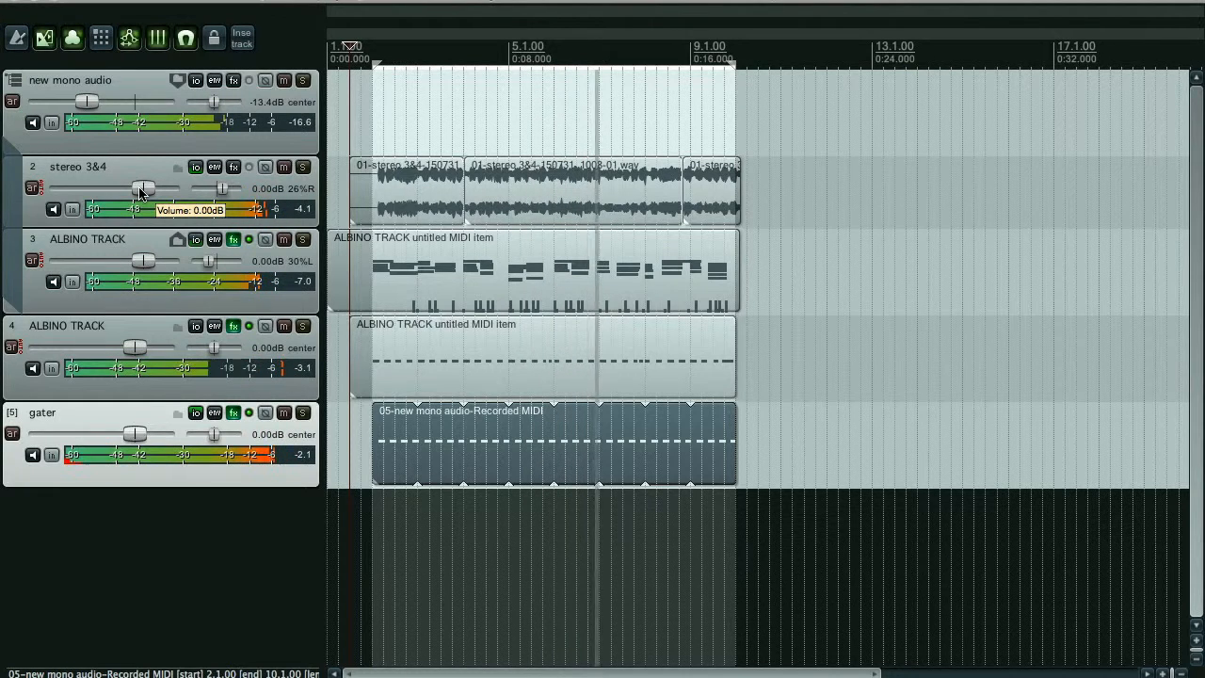
pyautogui.moveTo(141, 193); pyautogui.dragTo(57, 193)
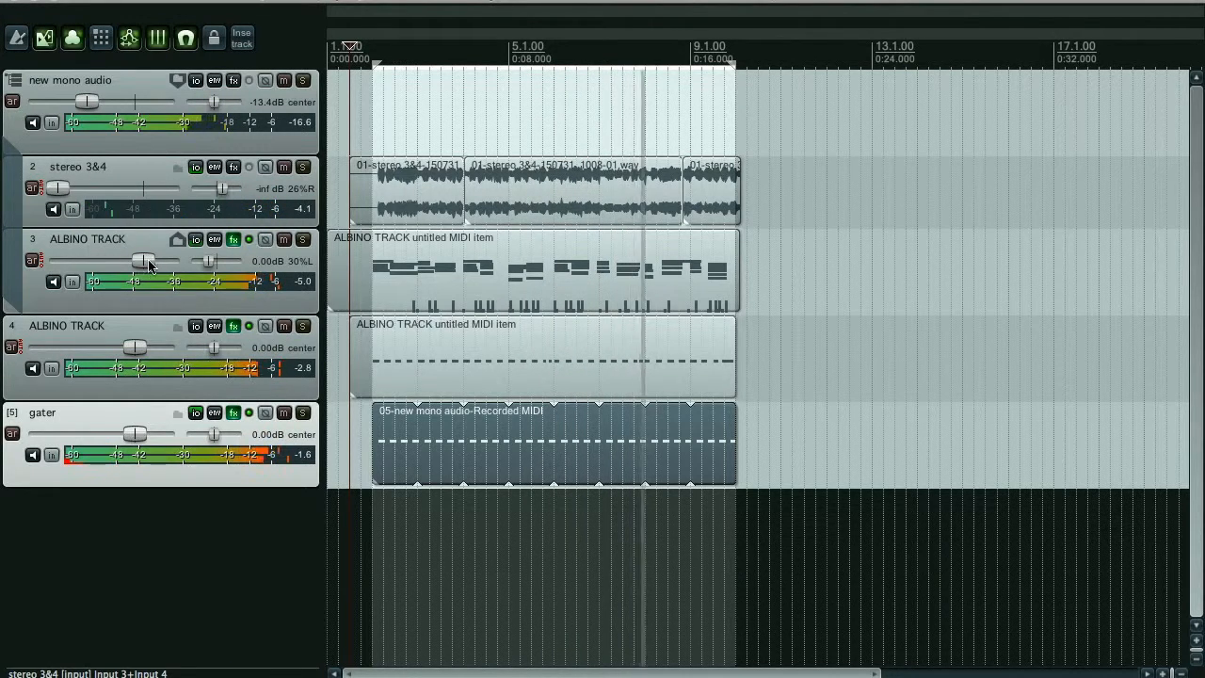
pyautogui.moveTo(142, 261); pyautogui.dragTo(47, 265)
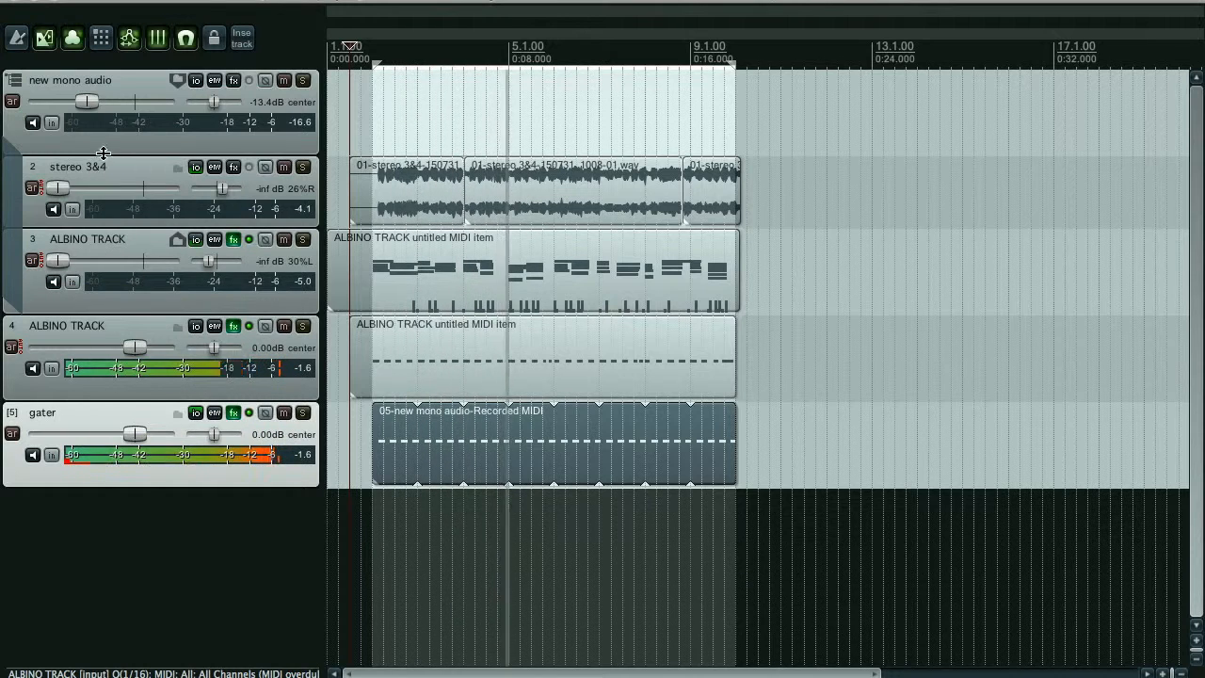
pyautogui.click(285, 415)
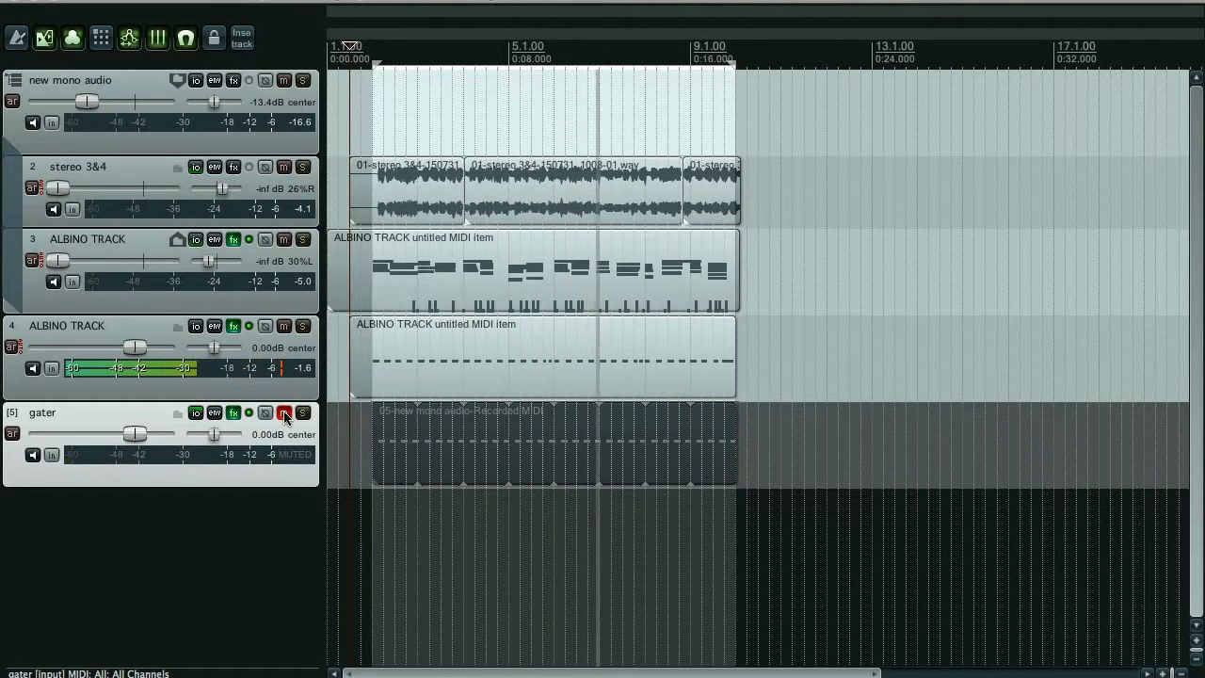
pyautogui.click(284, 415)
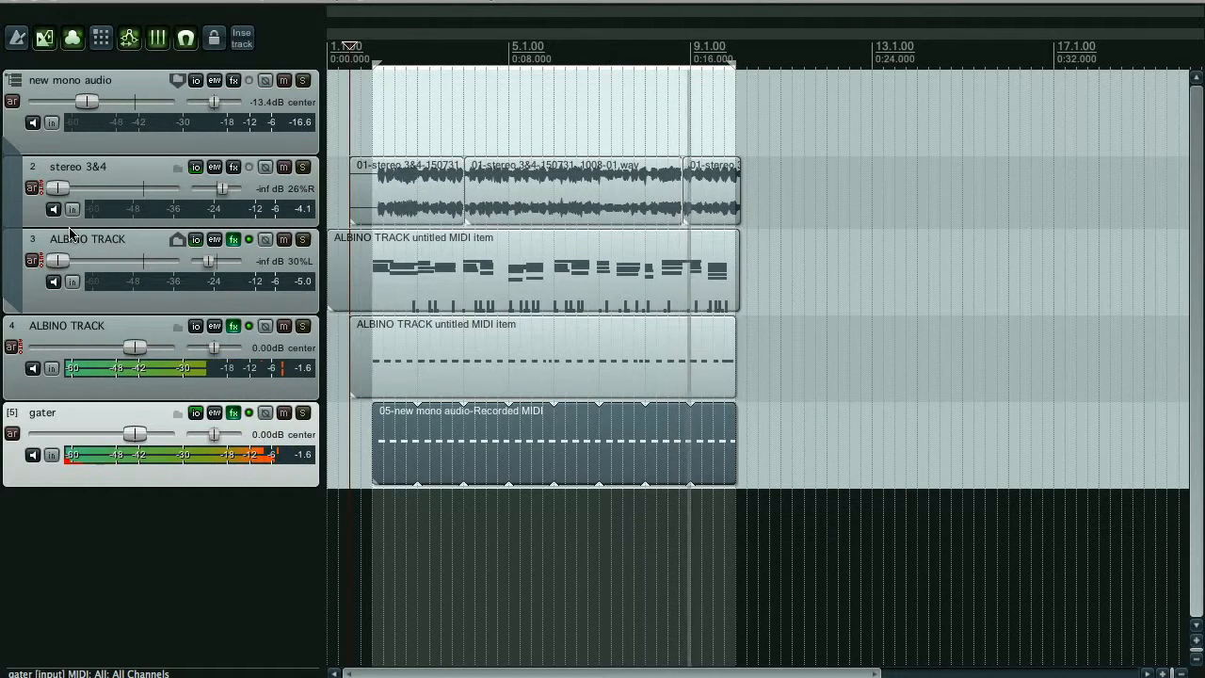
# - Set the gater track's MIDI Gater attack to 8.2 ms and release to about 187.5 ms
pyautogui.press('f')
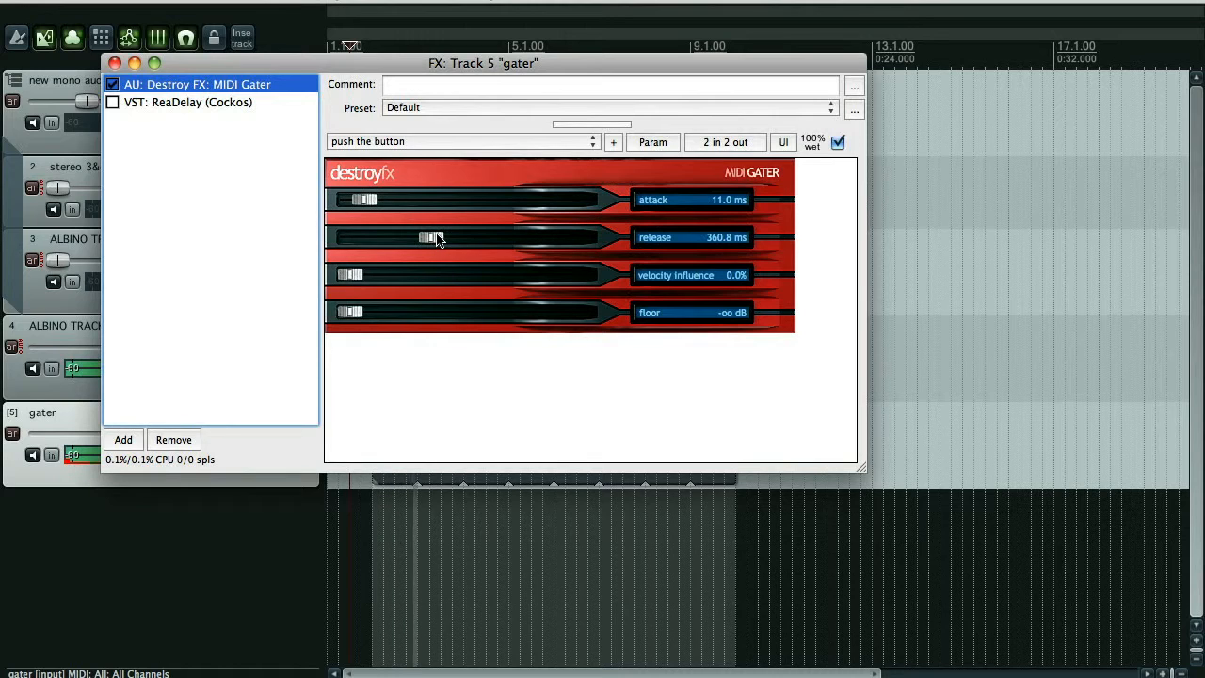
pyautogui.moveTo(436, 239); pyautogui.dragTo(382, 244)
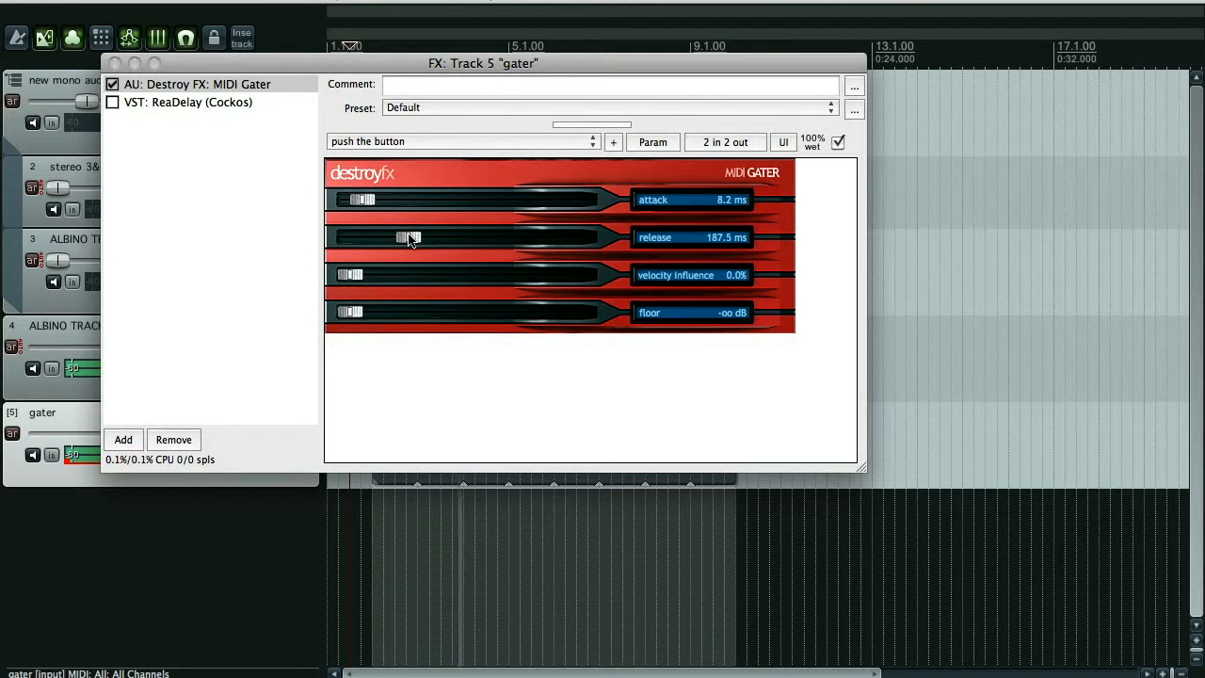
pyautogui.click(113, 63)
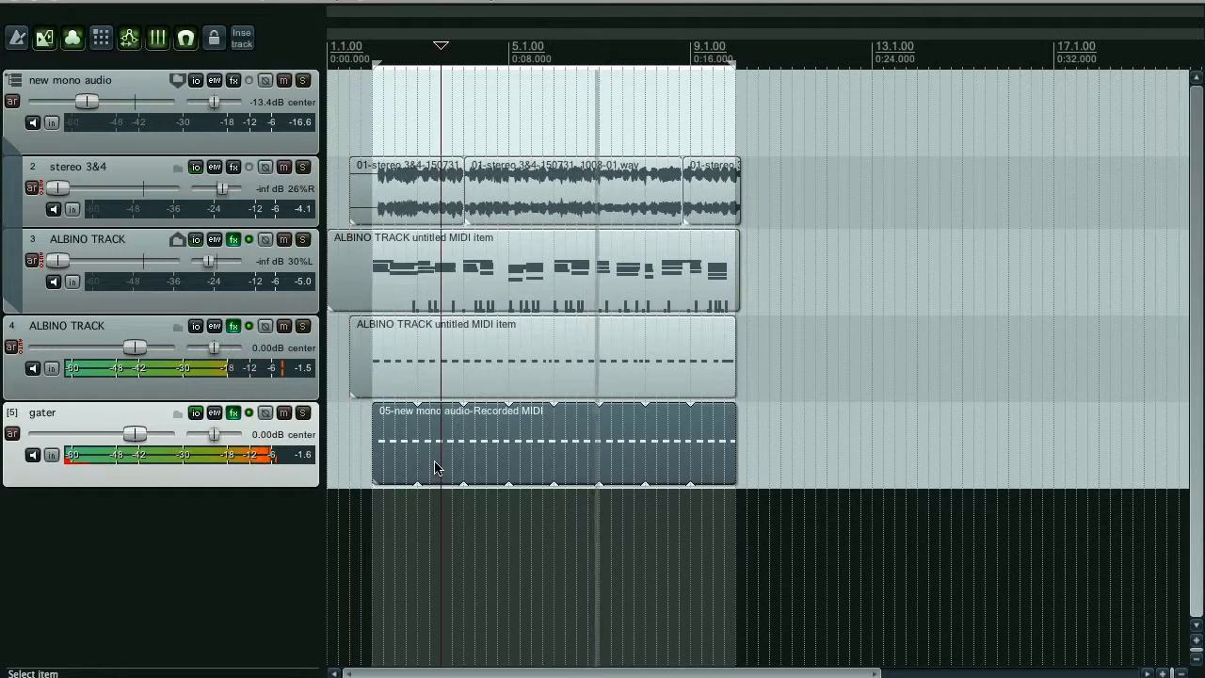
# - In the gater MIDI item, extend the first C4 note back to the start of bar 1 and delete the third note
pyautogui.doubleClick(434, 471)
pyautogui.scroll(-1, 315, 282)
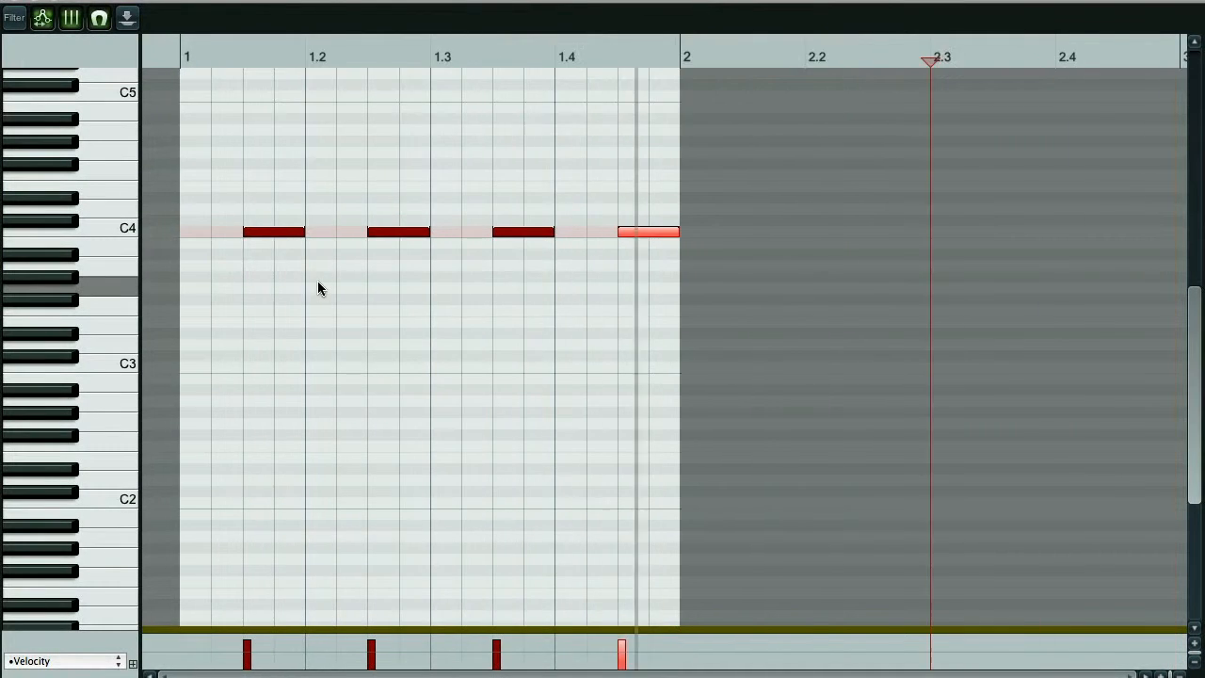
pyautogui.scroll(3, 317, 284)
pyautogui.scroll(-2, 316, 279)
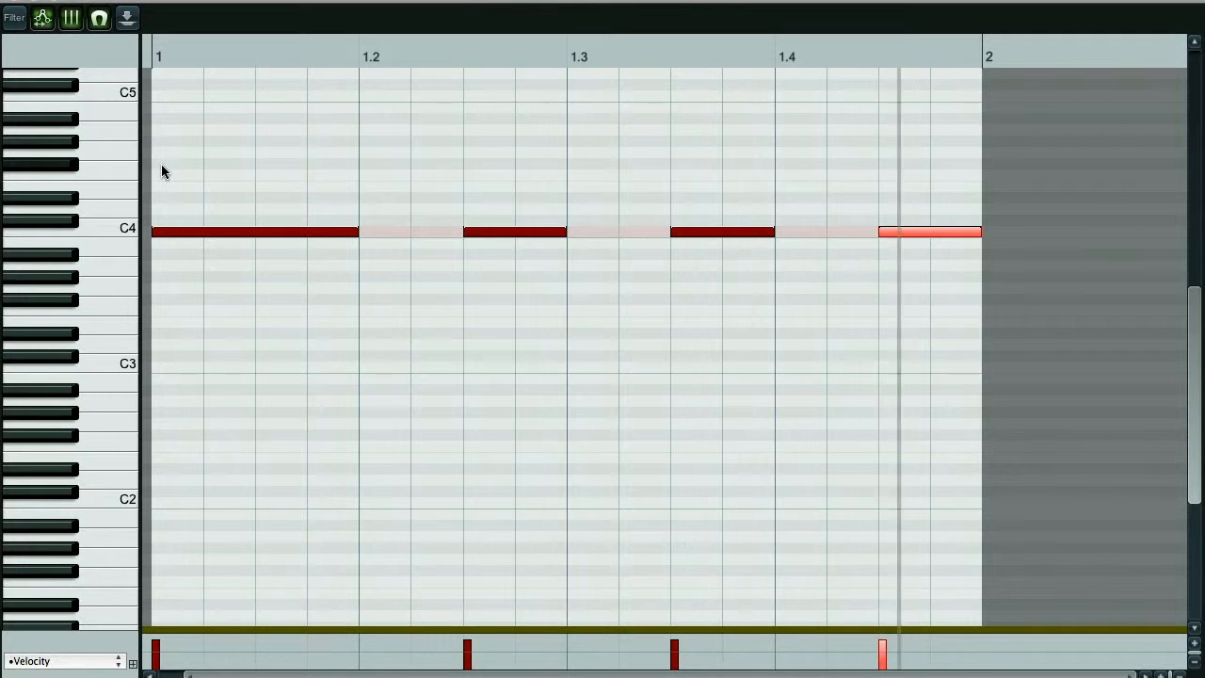
pyautogui.click(726, 234)
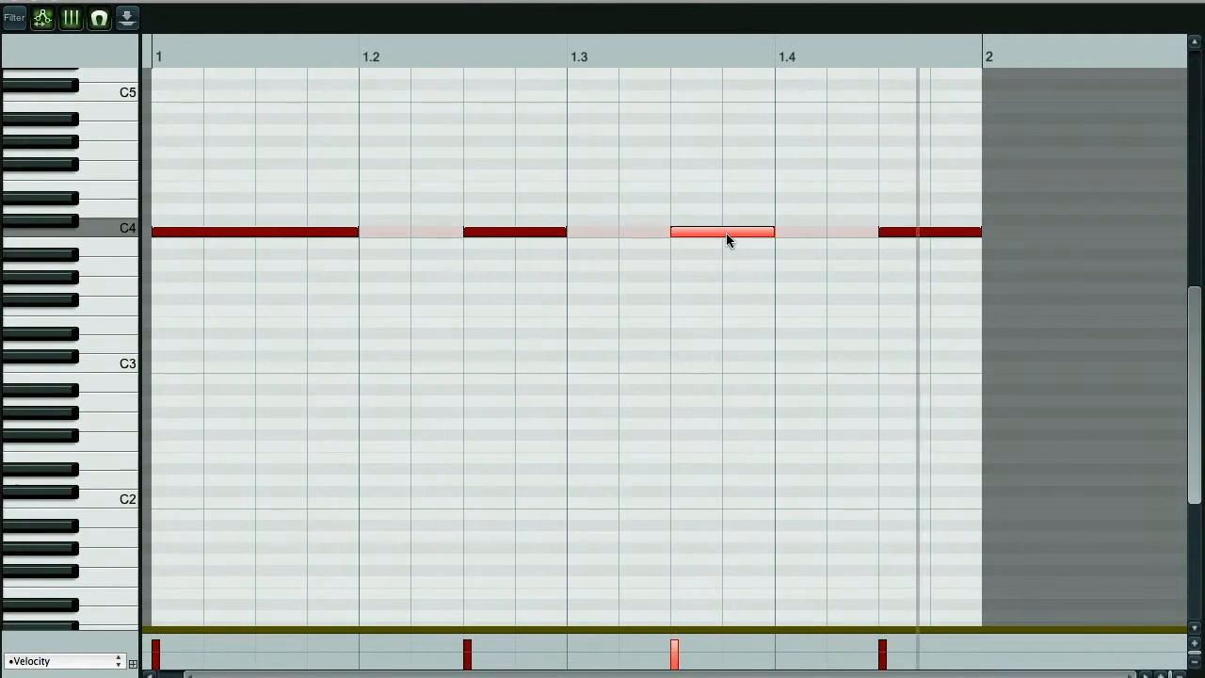
pyautogui.press('Delete')
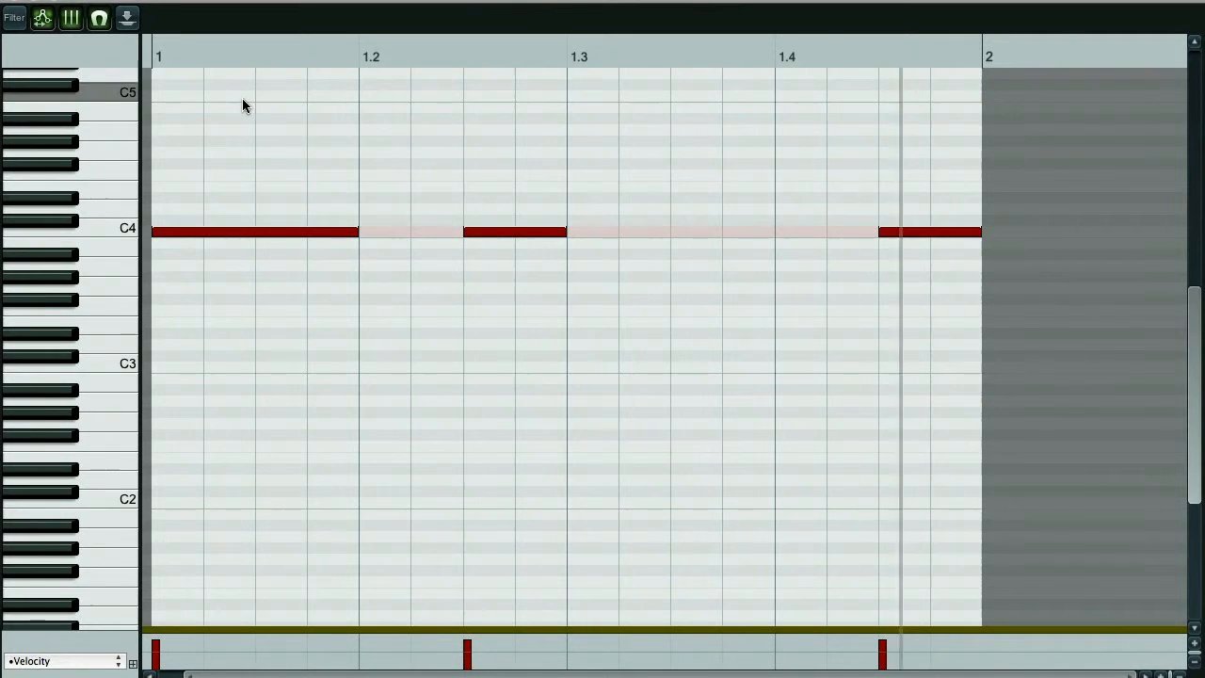
pyautogui.press('Escape')
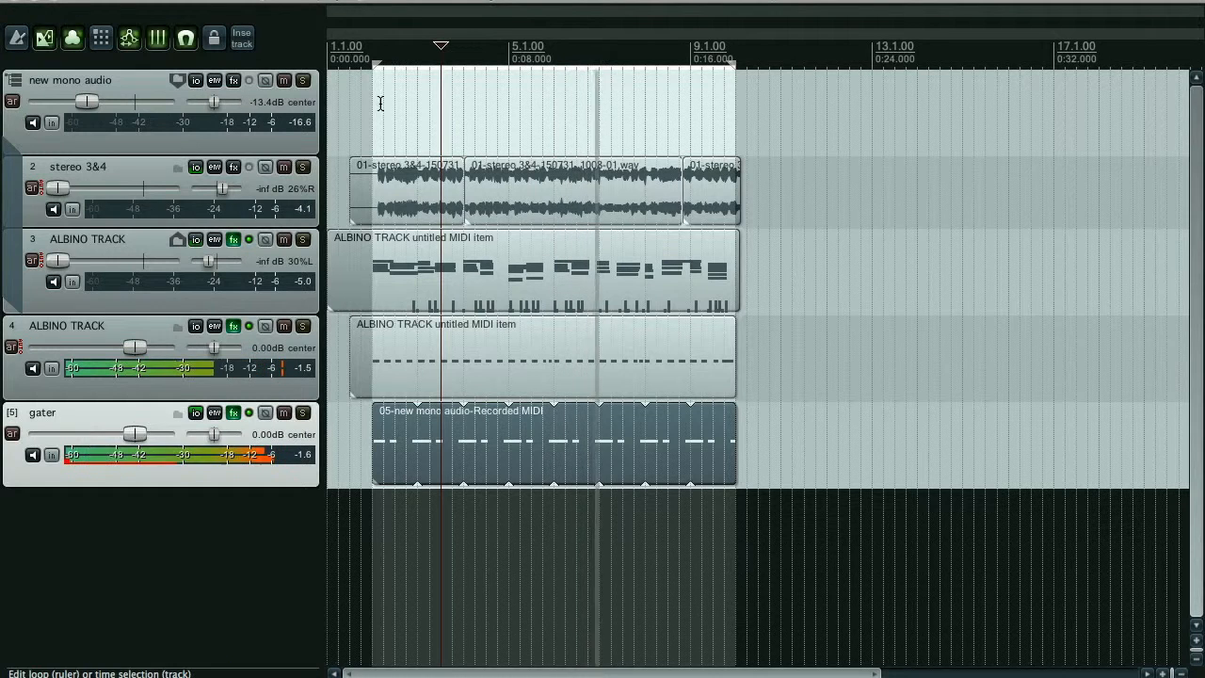
# - Mute track 4 "ALBINO TRACK" to hear the gated sound alone, and unmute it again
pyautogui.click(284, 327)
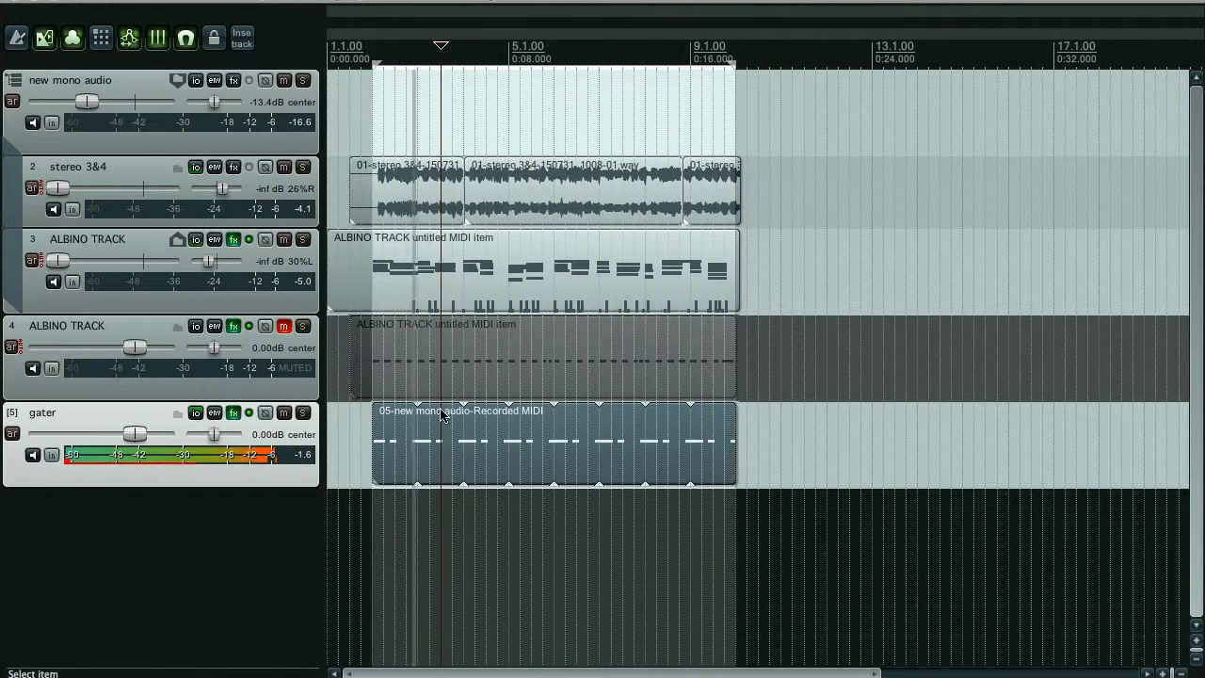
pyautogui.click(286, 326)
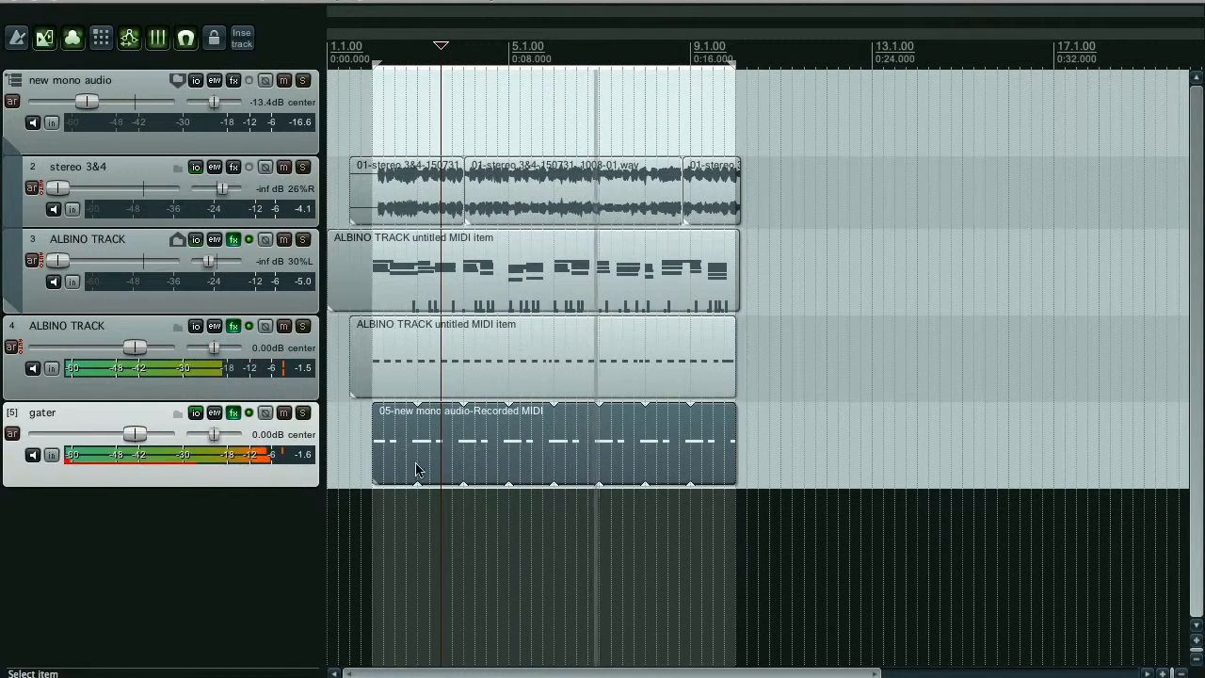
# - Show the volume envelopes of track 3 "ALBINO TRACK", track 2 "stereo 3&4" and the gater track
pyautogui.click(161, 302)
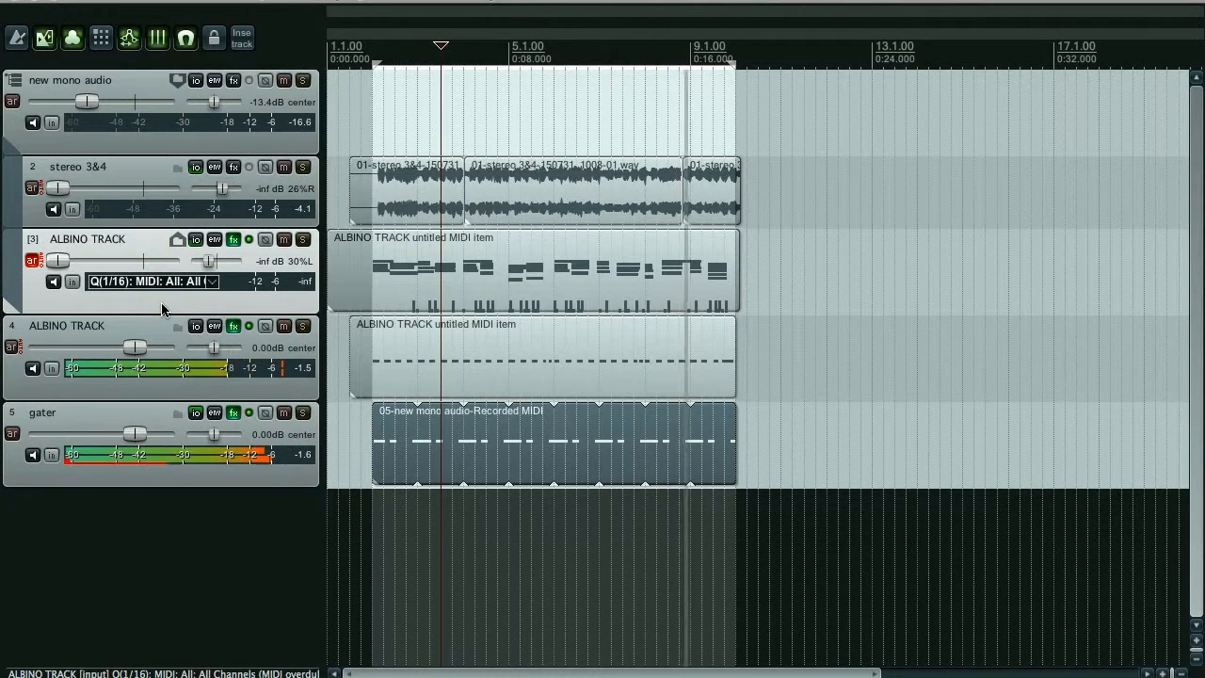
pyautogui.press('v')
pyautogui.click(161, 218)
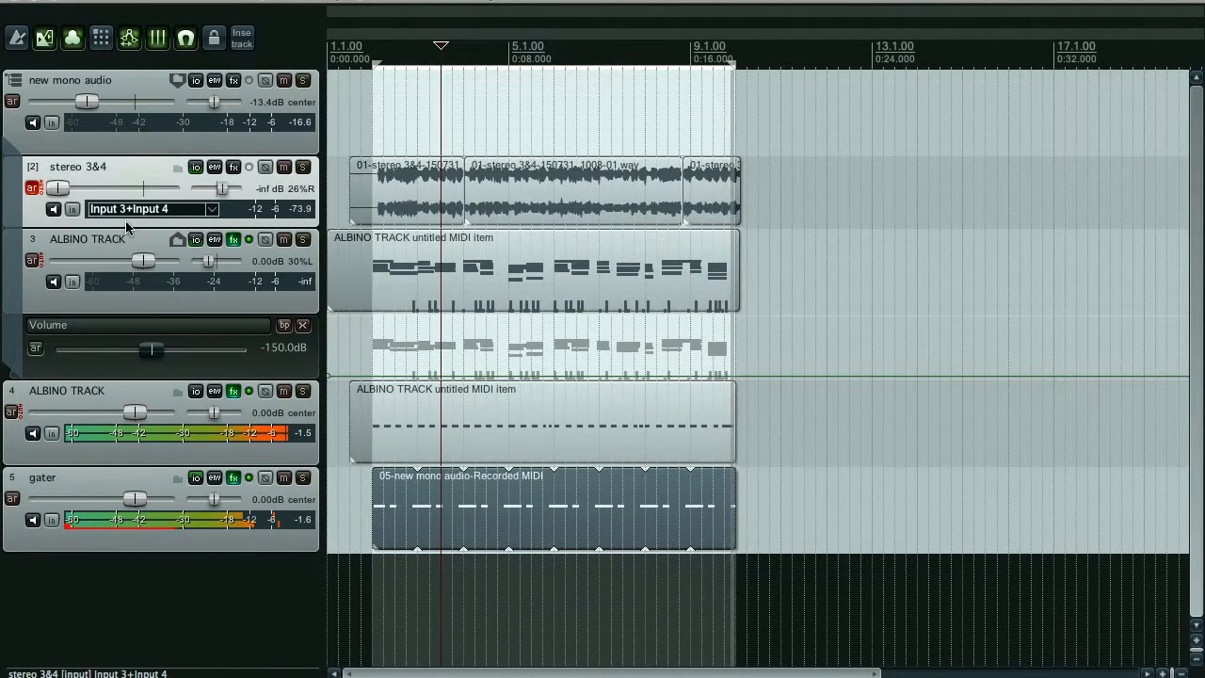
pyautogui.press('v')
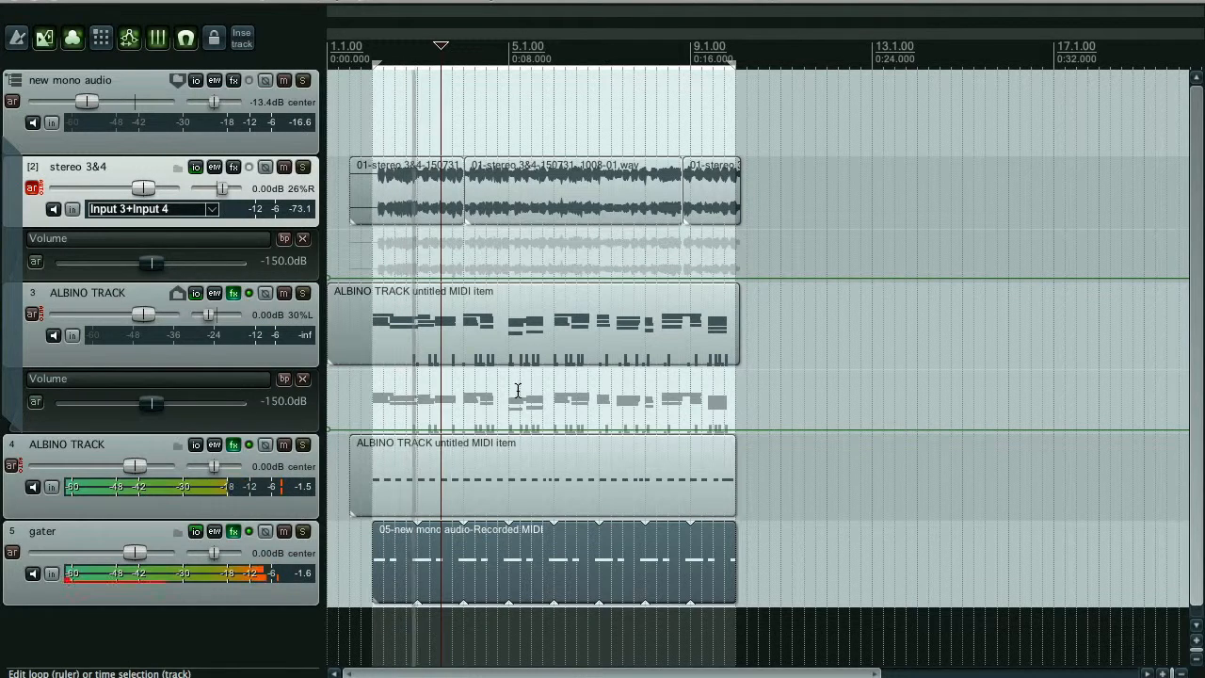
pyautogui.click(258, 597)
pyautogui.press('v')
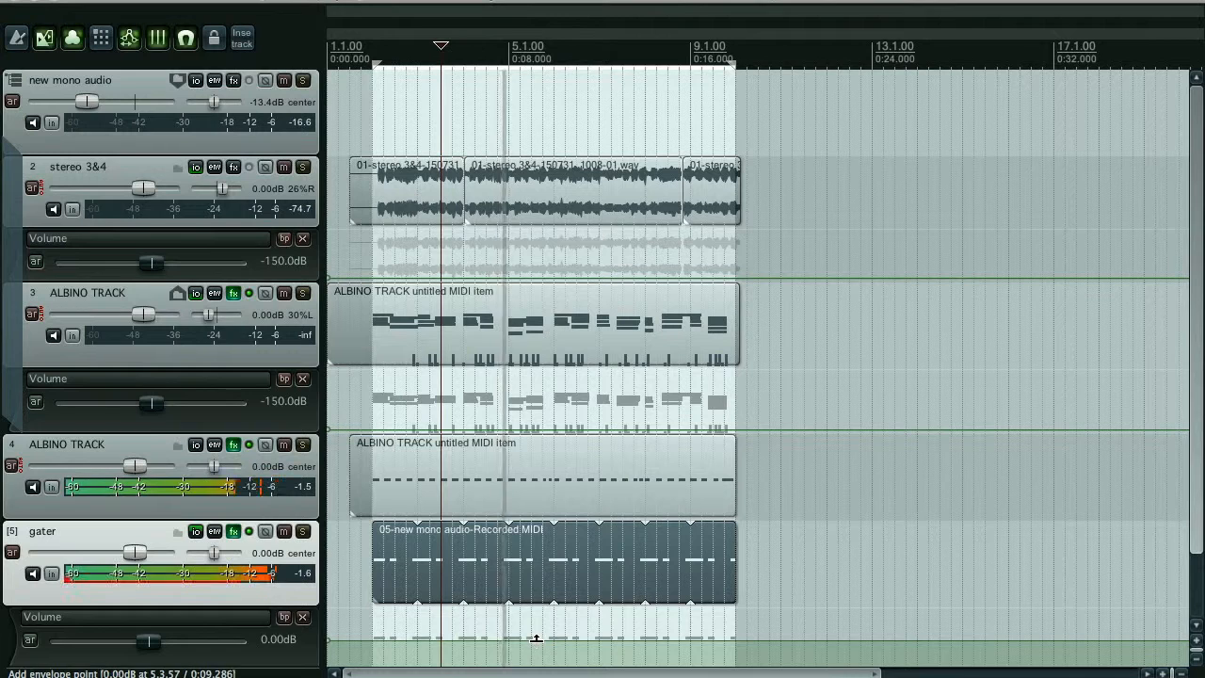
# - Add volume envelope points from about bar 5.4 to bar 10, fading the gater track down and track 3 up from -150 dB
pyautogui.keyDown('shift'); pyautogui.click(726, 642); pyautogui.keyUp('shift')
pyautogui.moveTo(727, 643); pyautogui.dragTo(730, 665)
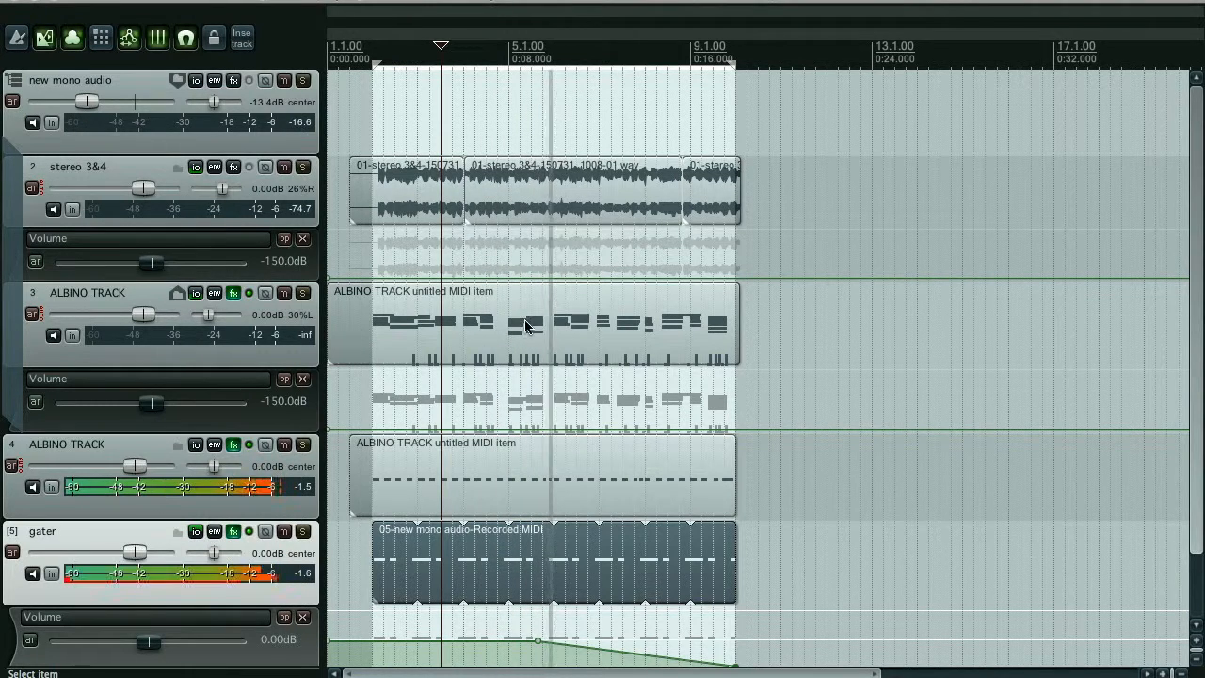
pyautogui.click(553, 429)
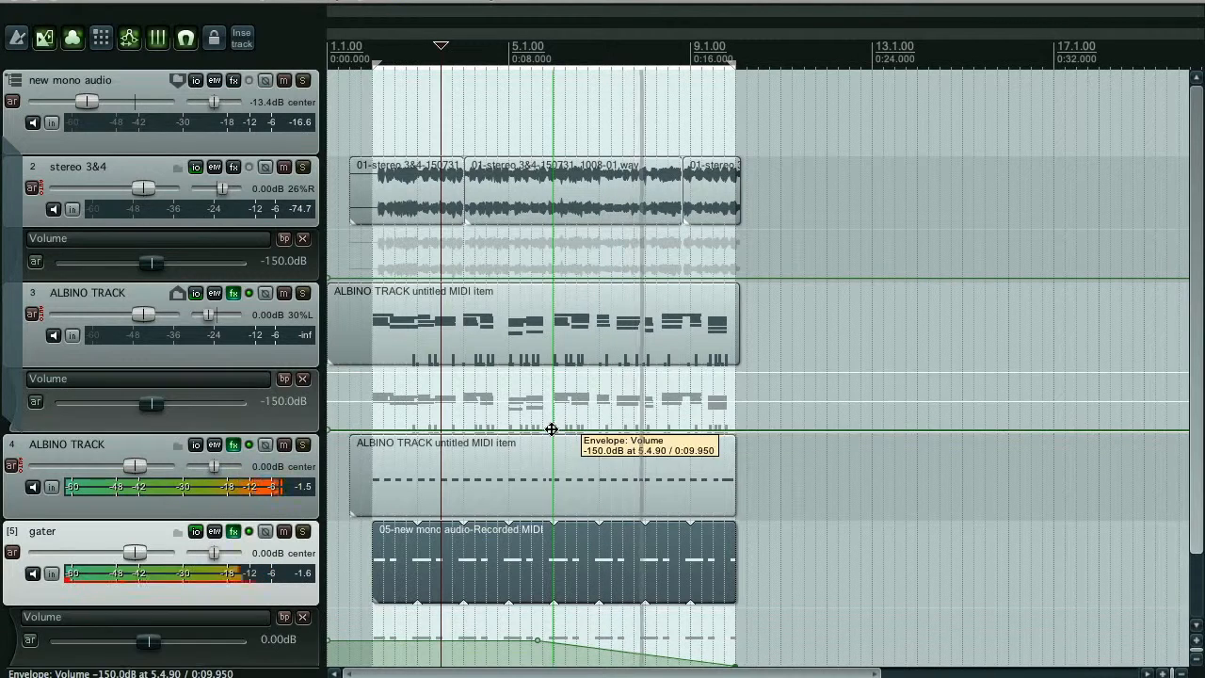
pyautogui.moveTo(733, 428); pyautogui.dragTo(724, 402)
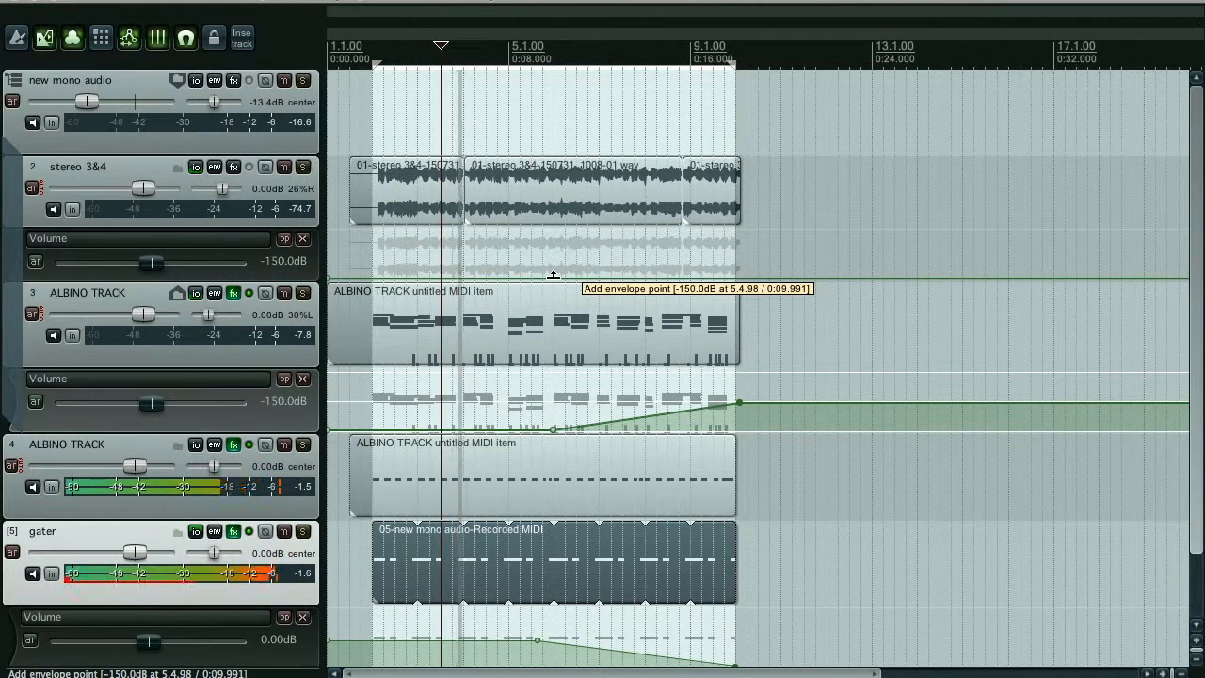
# - Raise track 2's volume envelope to -2.68 dB with a further rise from about bar 5.4 to bar 10, and lower track 3's opening section to -inf dB
pyautogui.moveTo(554, 278); pyautogui.dragTo(555, 262)
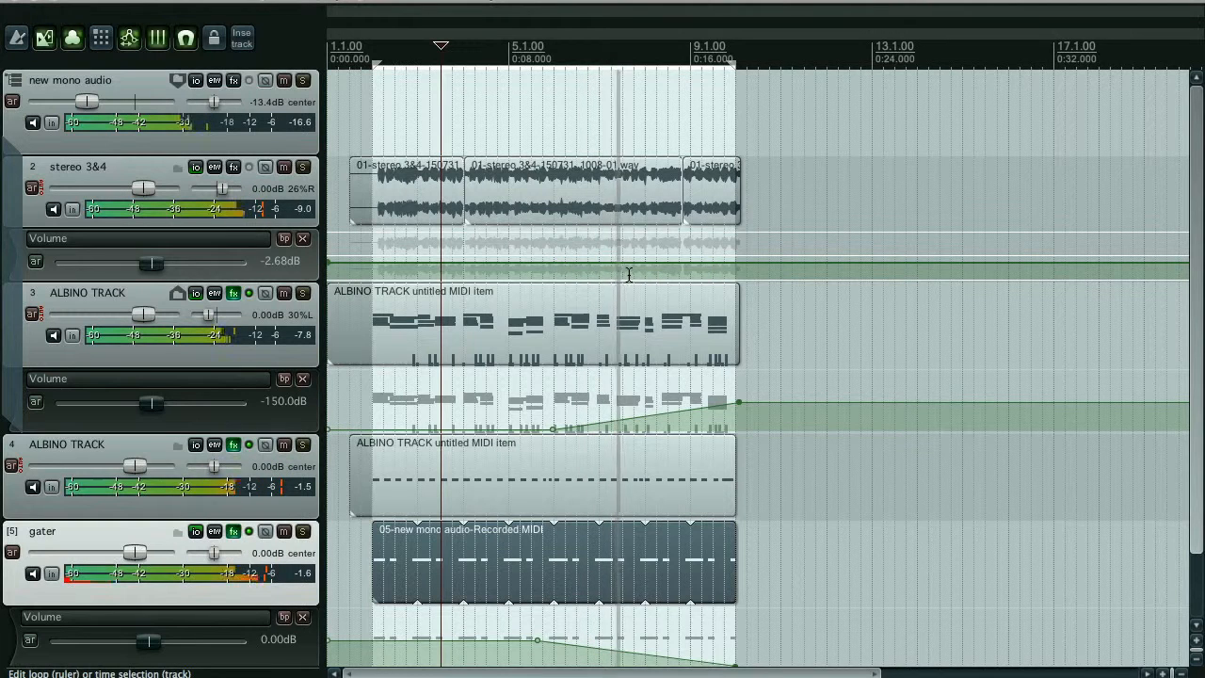
pyautogui.click(547, 263)
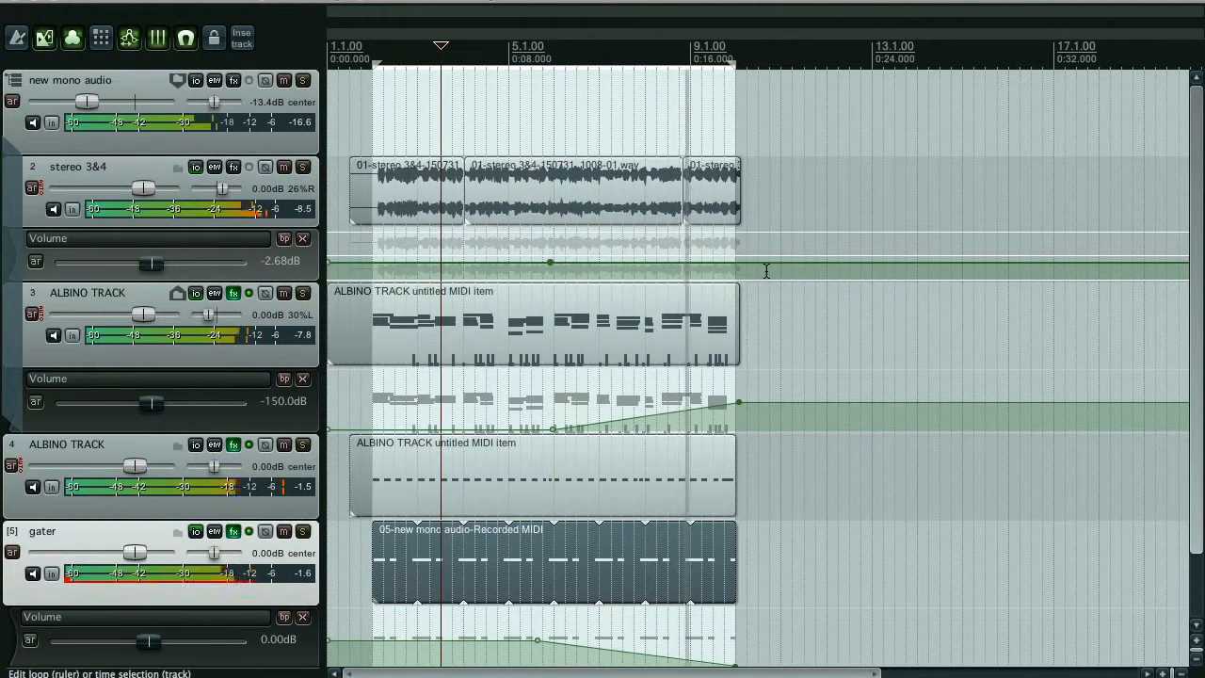
pyautogui.click(738, 264)
pyautogui.moveTo(738, 263); pyautogui.dragTo(739, 254)
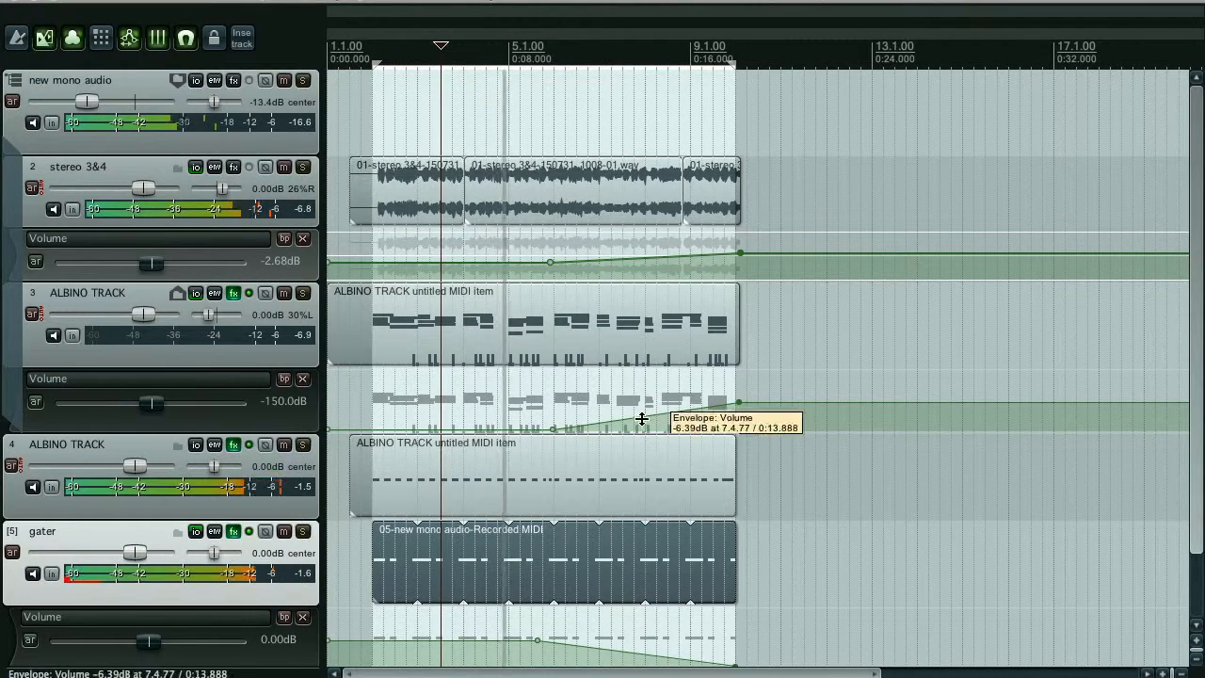
pyautogui.moveTo(501, 426); pyautogui.dragTo(506, 438)
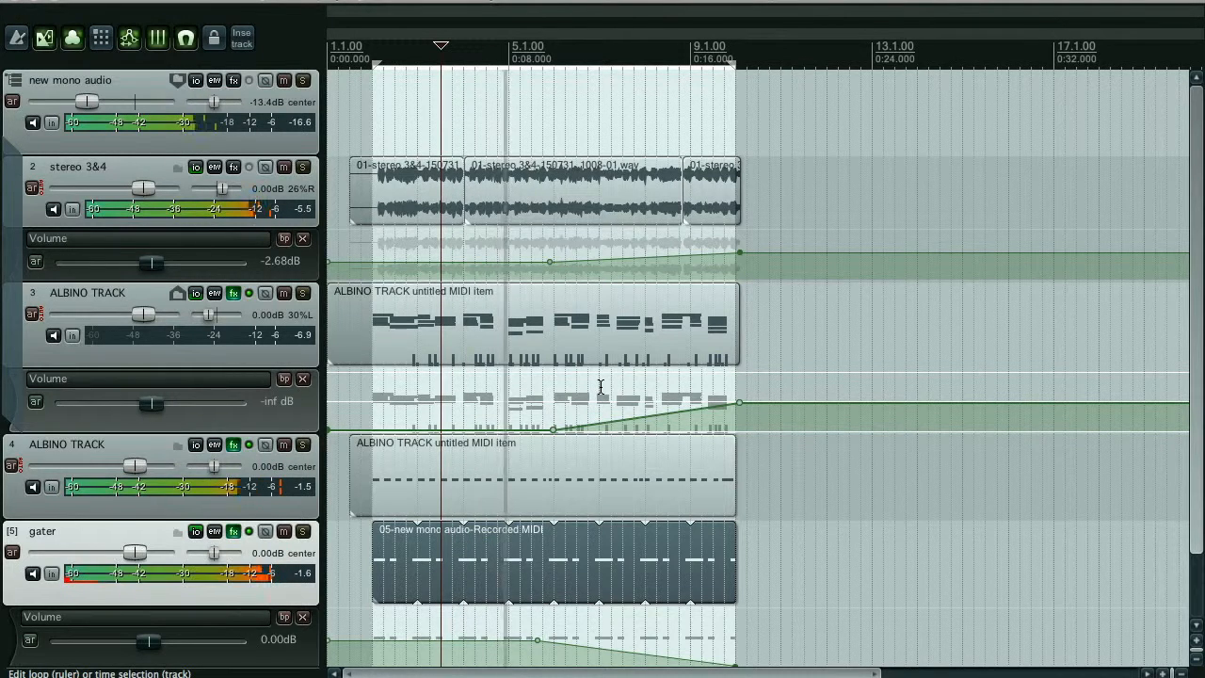
# - In the gater MIDI item, shorten the first C4 note to an eighth, move the second to beat 1.3 and add one at 1.2
pyautogui.scroll(2, 626, 412)
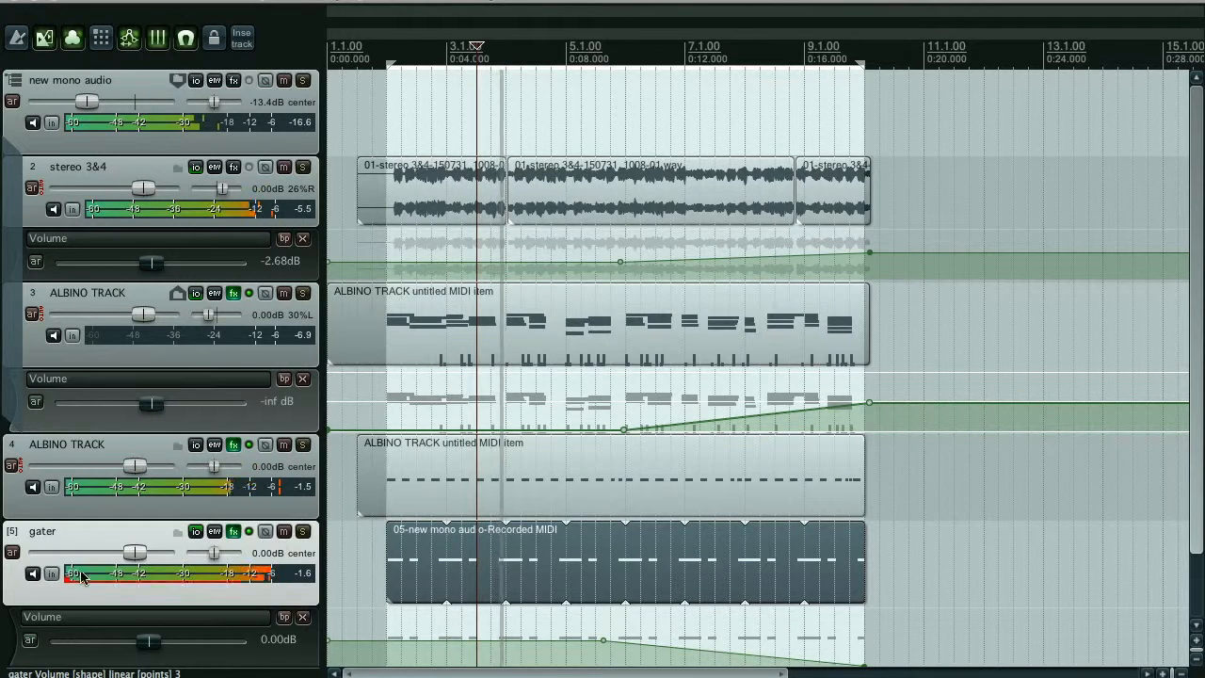
pyautogui.scroll(-1, 3, 607)
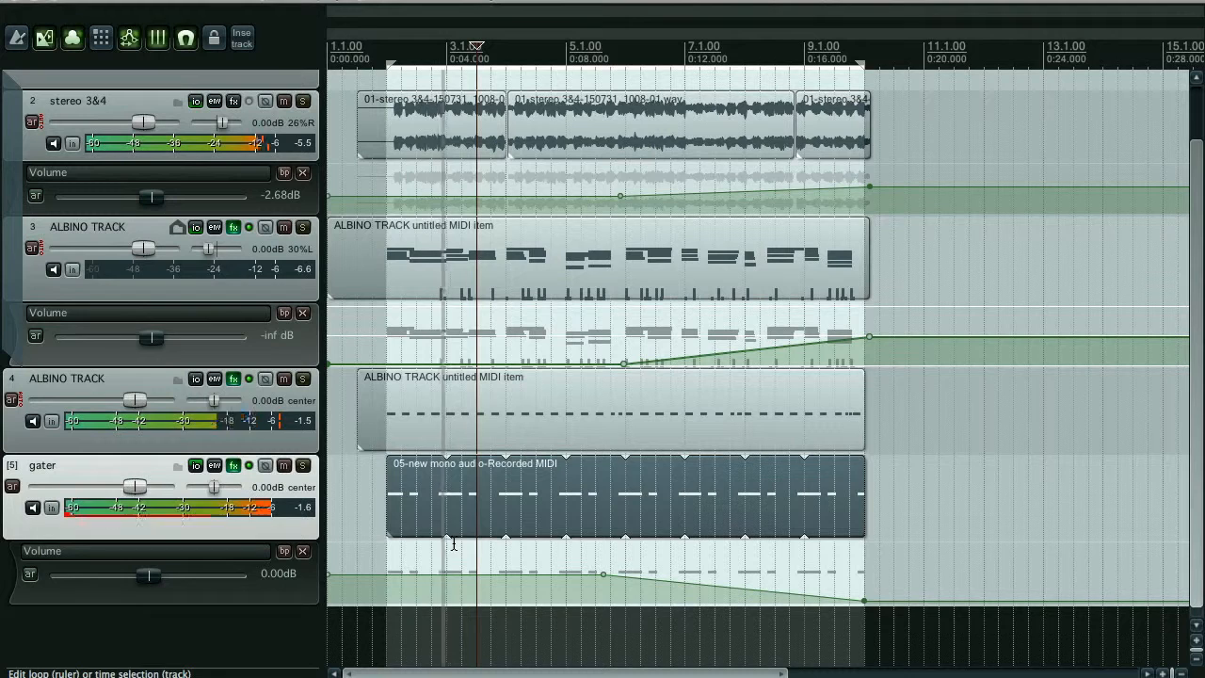
pyautogui.doubleClick(565, 537)
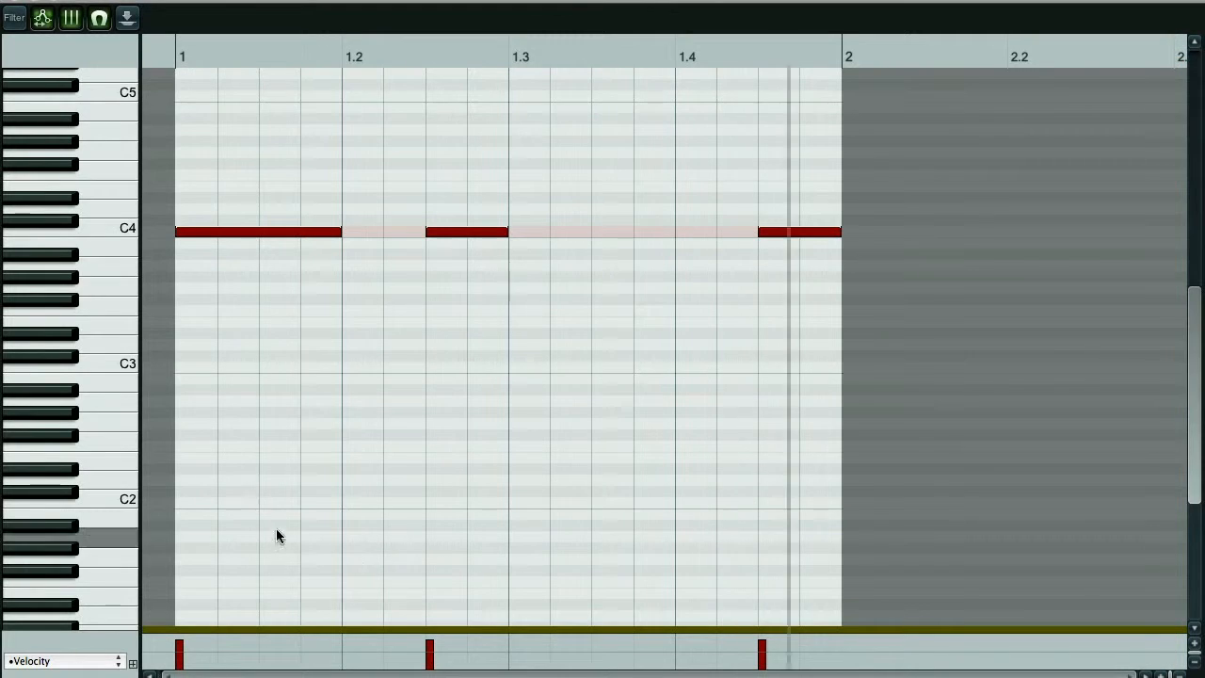
pyautogui.moveTo(498, 236); pyautogui.dragTo(552, 243)
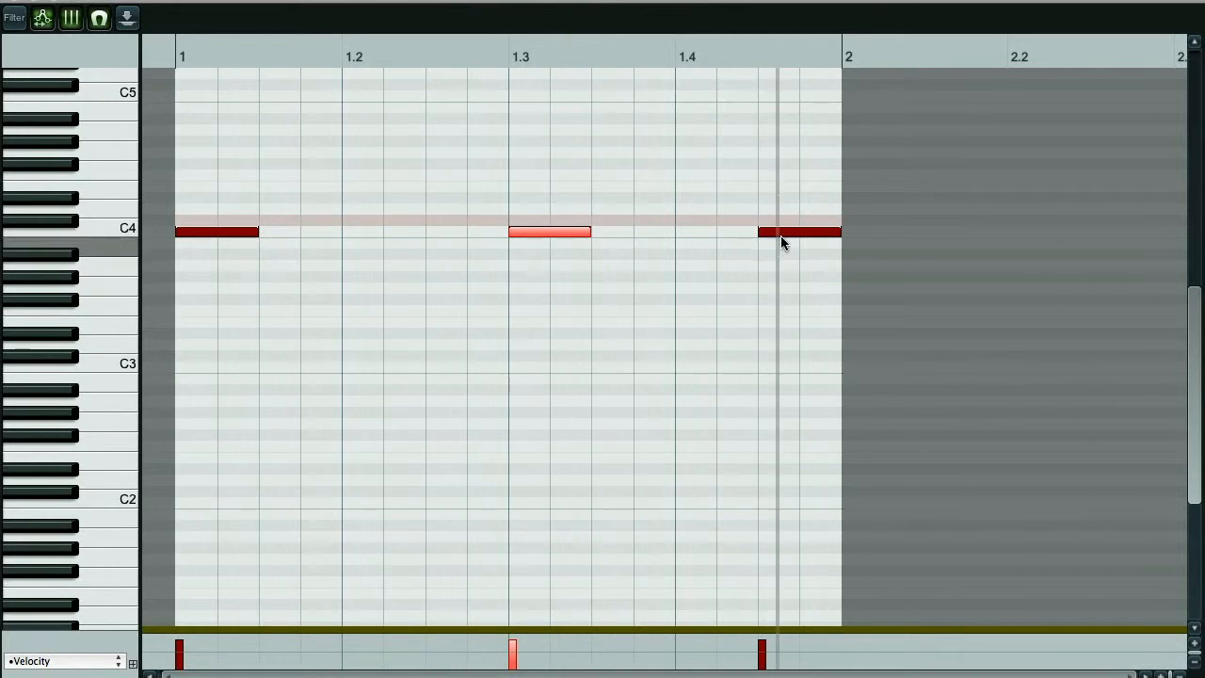
pyautogui.moveTo(566, 231)
pyautogui.mouseDown()
pyautogui.moveTo(386, 233)
pyautogui.moveTo(568, 234)
pyautogui.mouseUp()
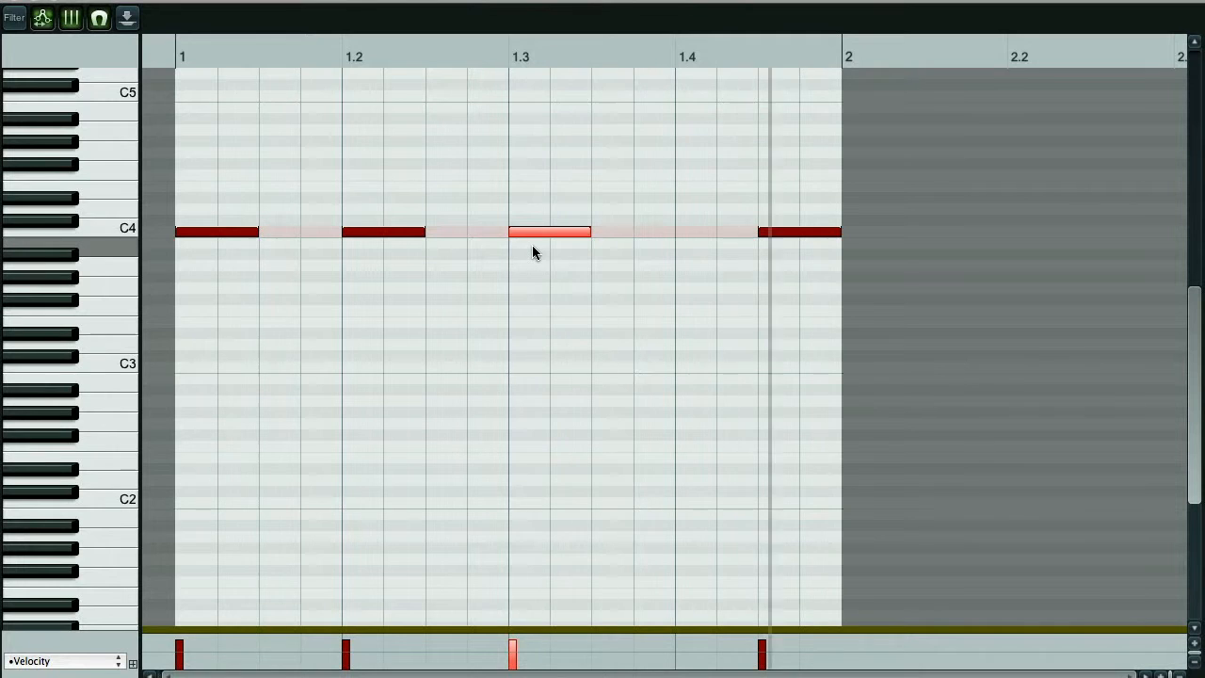
pyautogui.press('Escape')
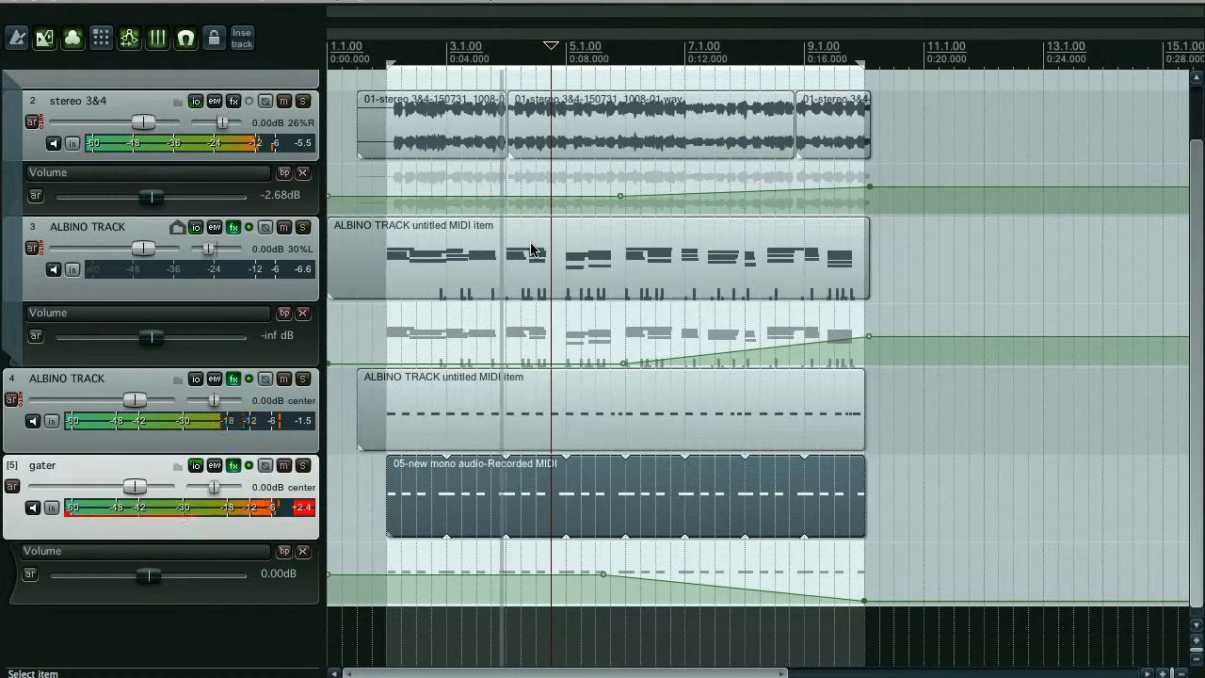